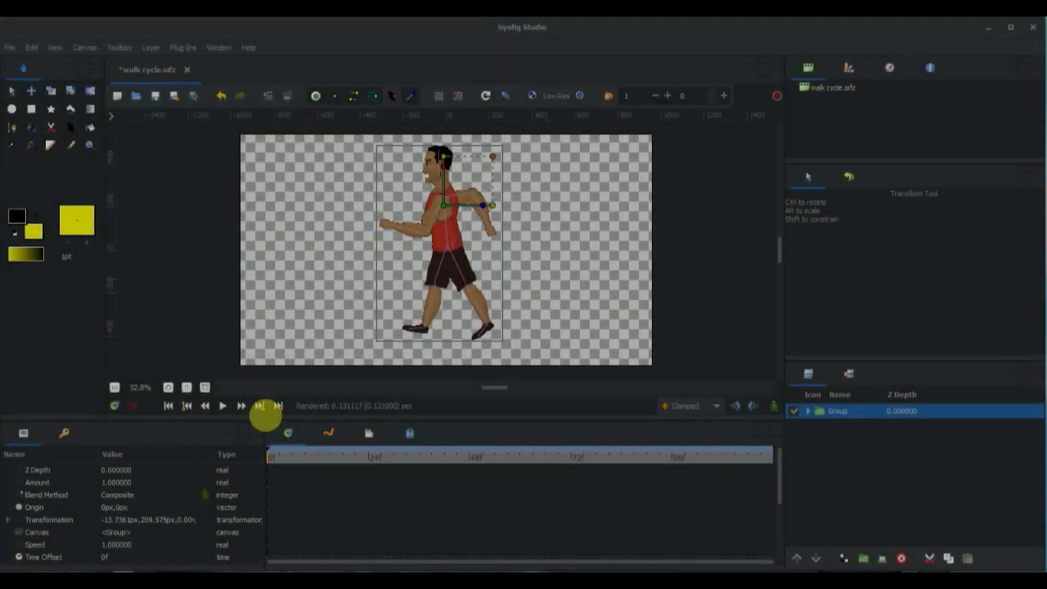
Step: Select the leg skeleton inside the character group and turn on animate editing mode
click(455, 247)
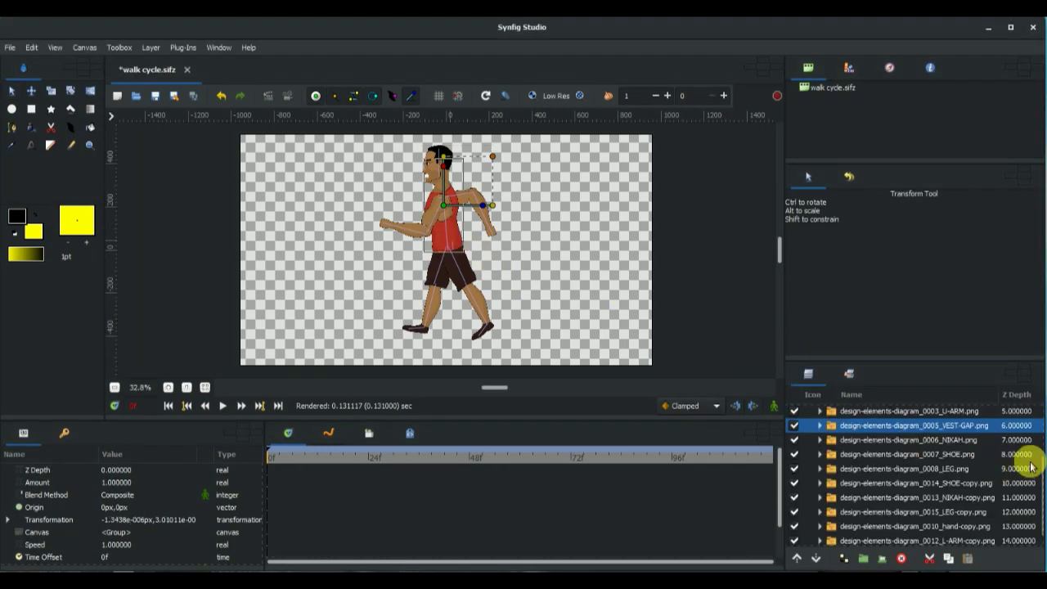
drag(1044, 448, 1038, 415)
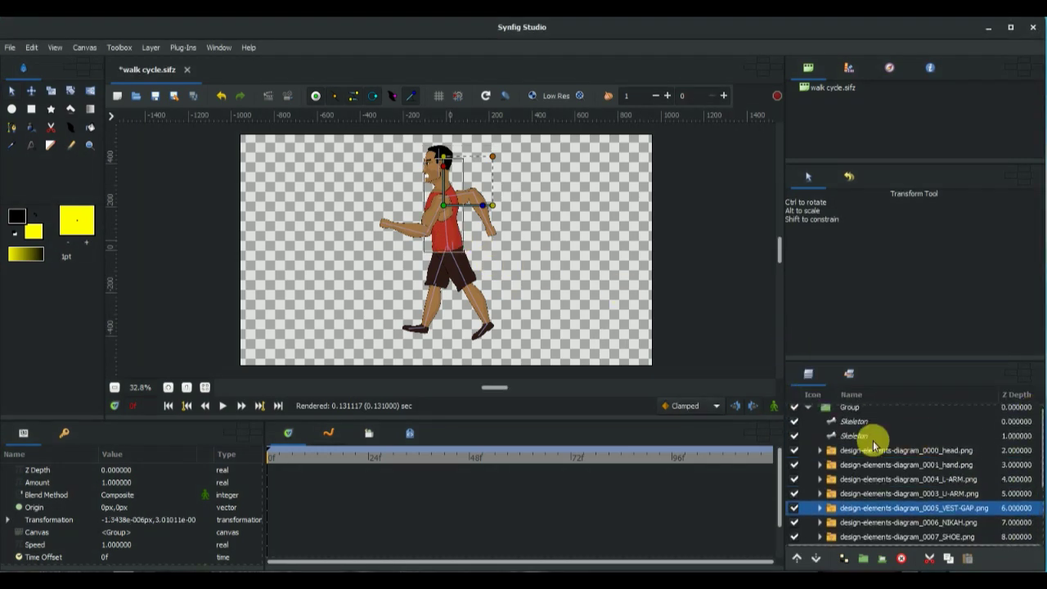
click(861, 436)
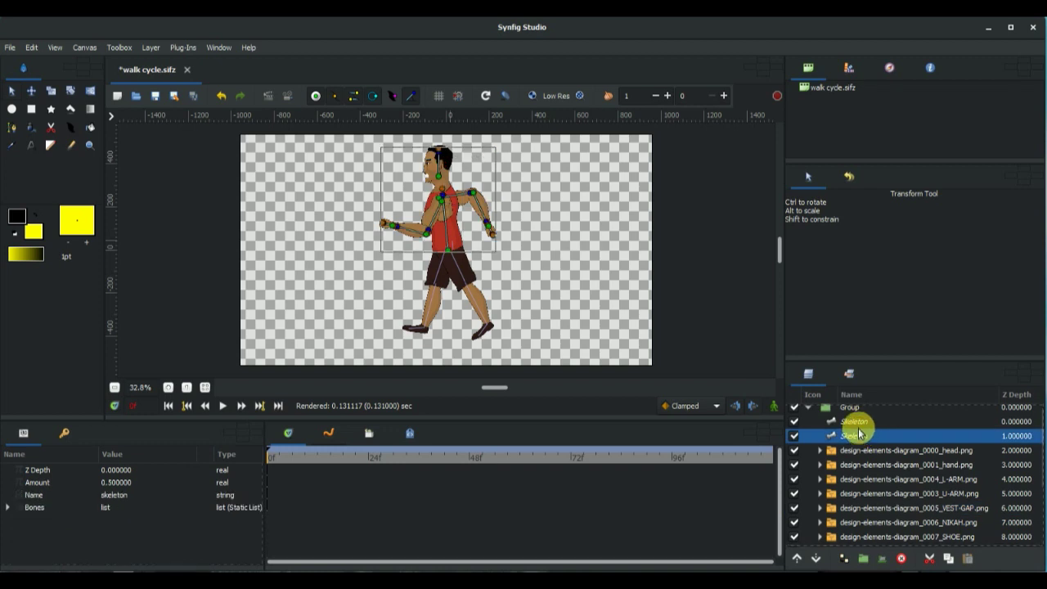
click(854, 422)
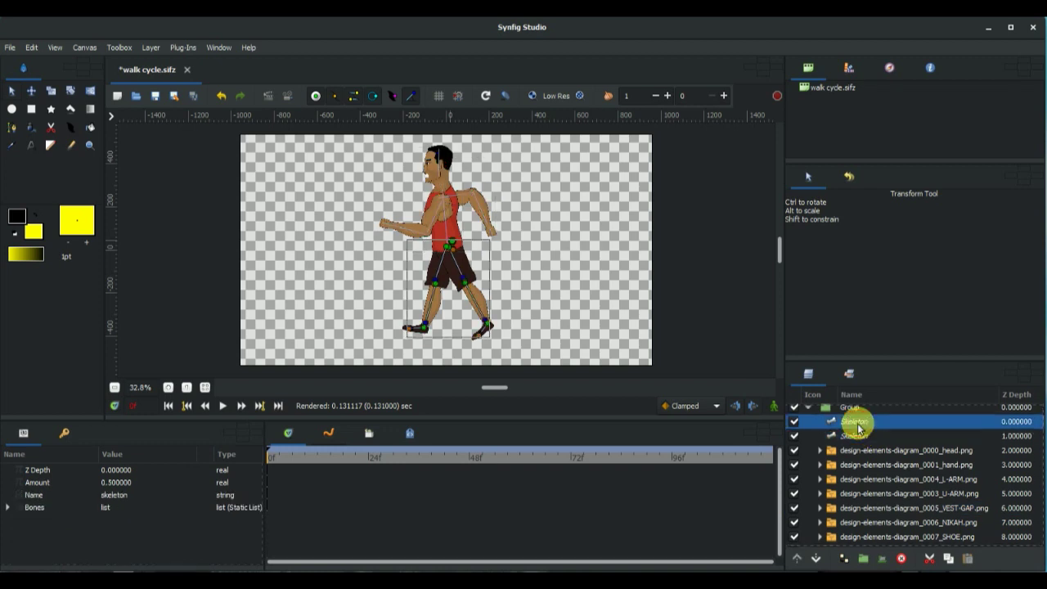
click(169, 387)
click(169, 388)
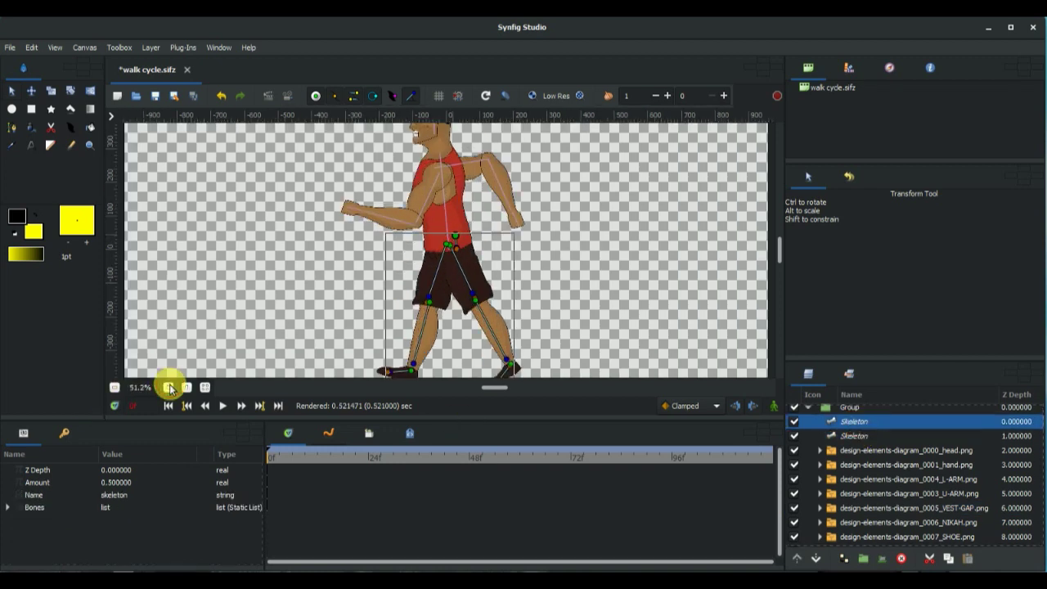
click(168, 387)
click(169, 387)
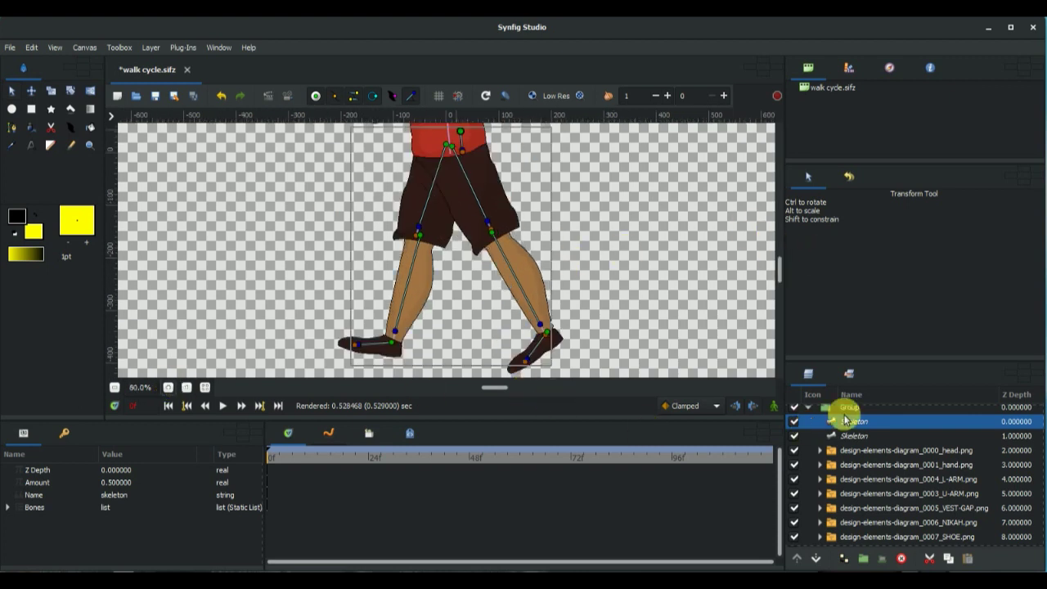
click(774, 406)
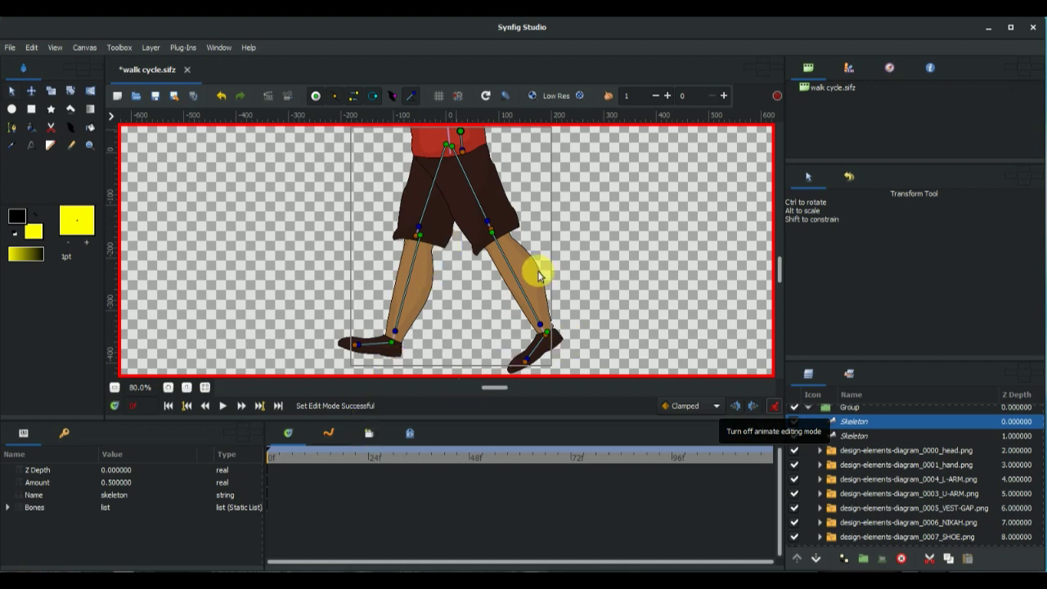
Step: At frame 7, pose the leg bones in a passing position, both thighs under the body and one shin bent backward
click(304, 462)
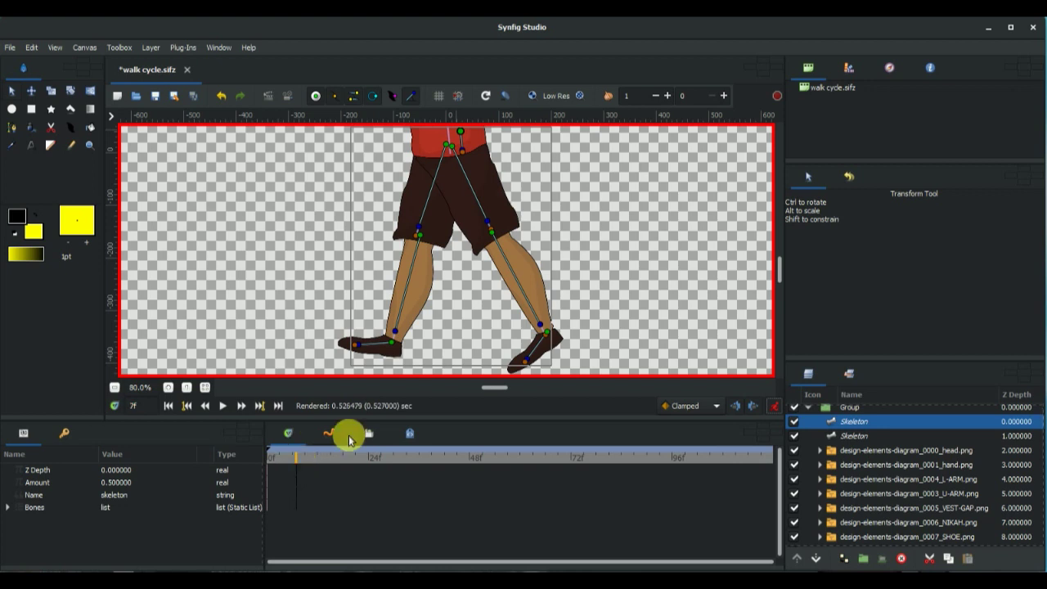
drag(419, 232, 447, 250)
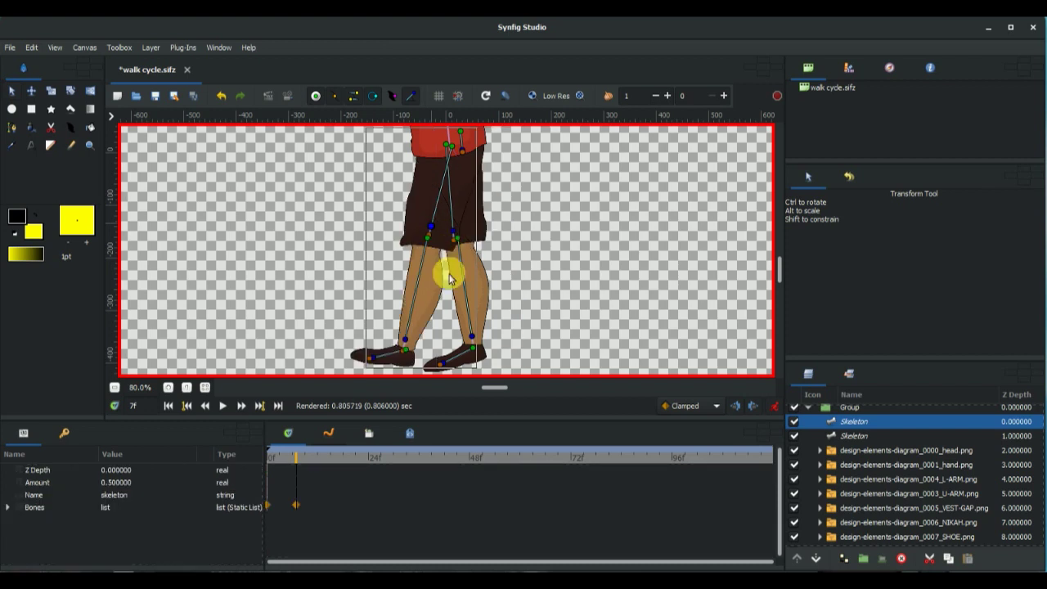
drag(409, 339, 494, 305)
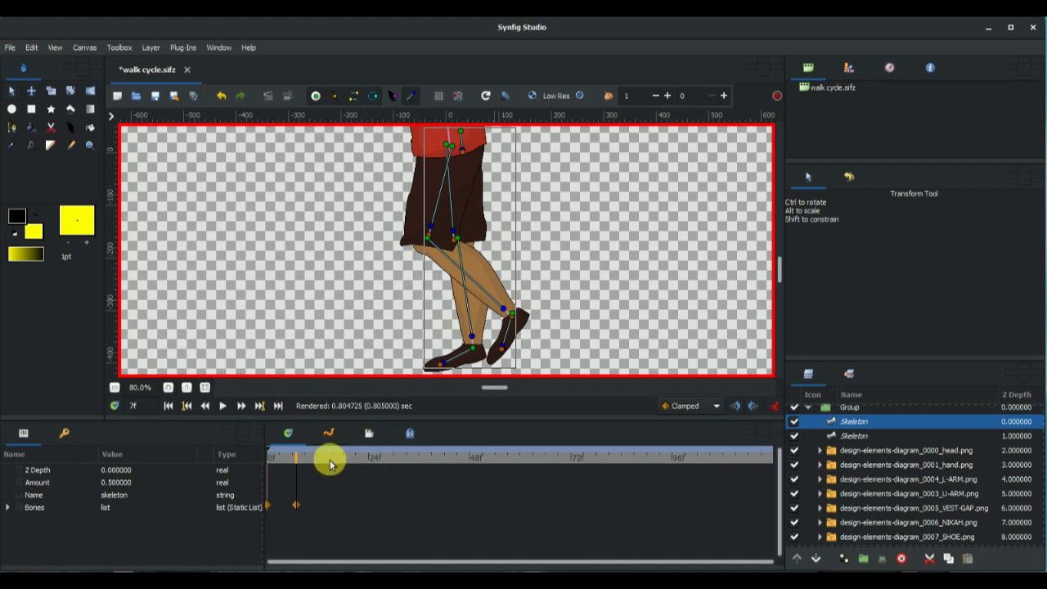
Step: At frame 14, pose the leg bones in an open stride, one leg straightened forward and the other extended back
drag(327, 460, 325, 460)
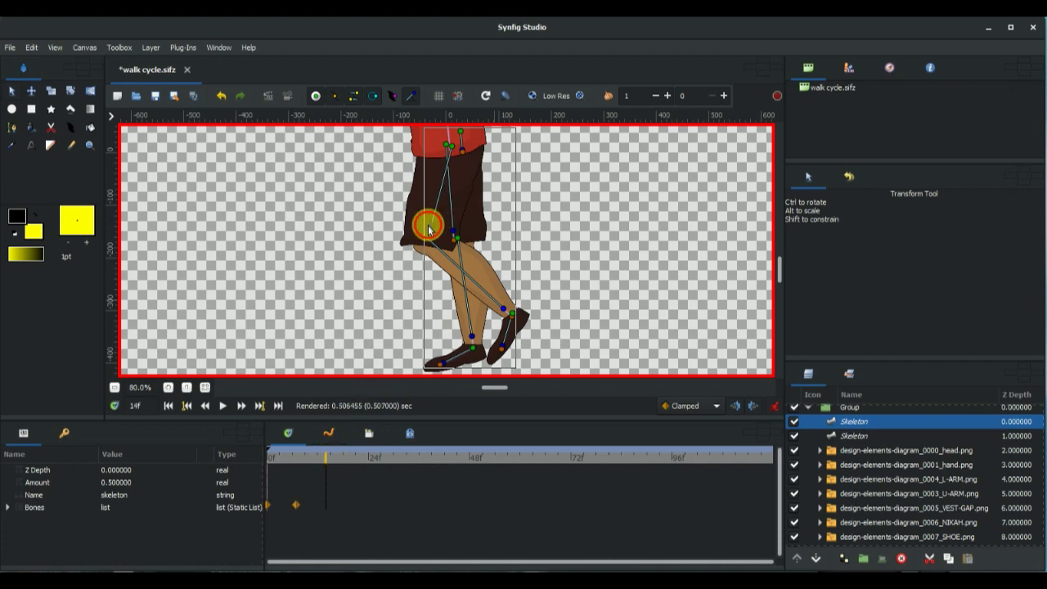
drag(429, 225, 422, 224)
drag(413, 334, 385, 332)
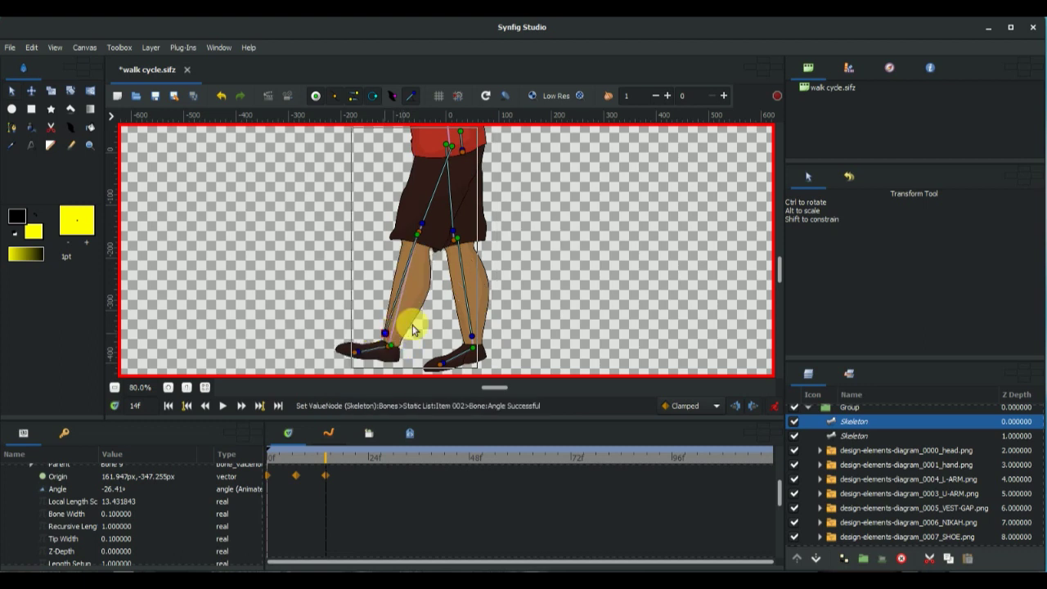
drag(453, 230, 548, 311)
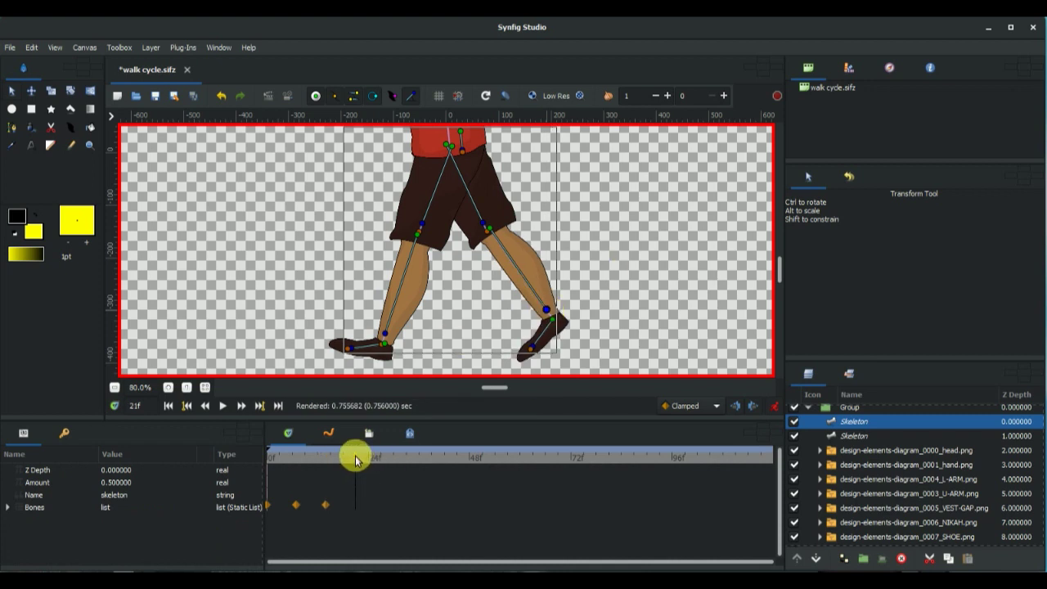
Step: At frame 21, bring both thighs back under the body and bend the raised shin backward for the second passing pose
click(355, 460)
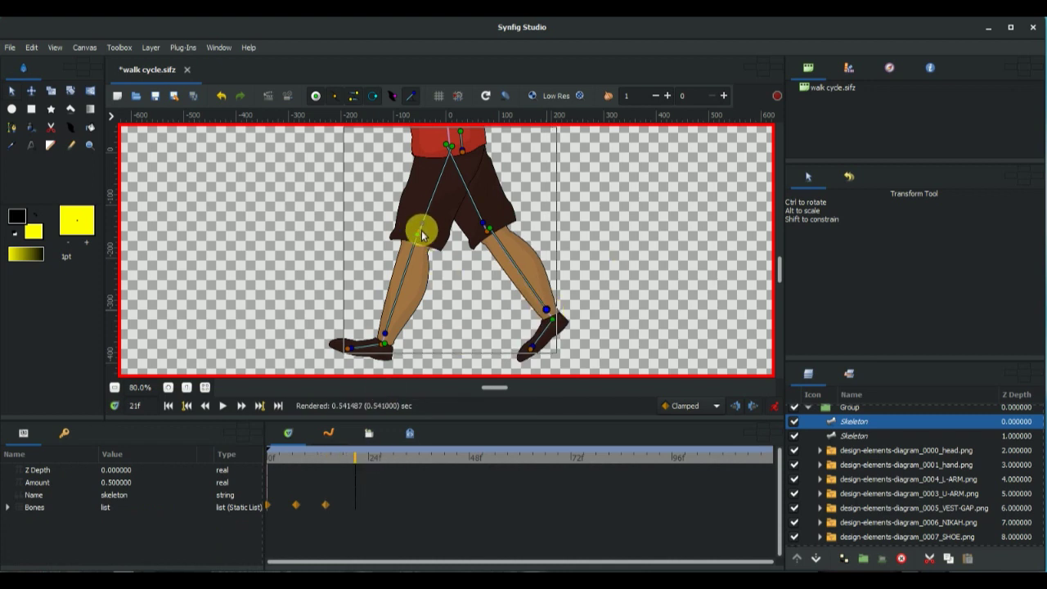
mouse_move(425, 228)
mouse_down()
mouse_move(462, 229)
mouse_move(433, 230)
mouse_up()
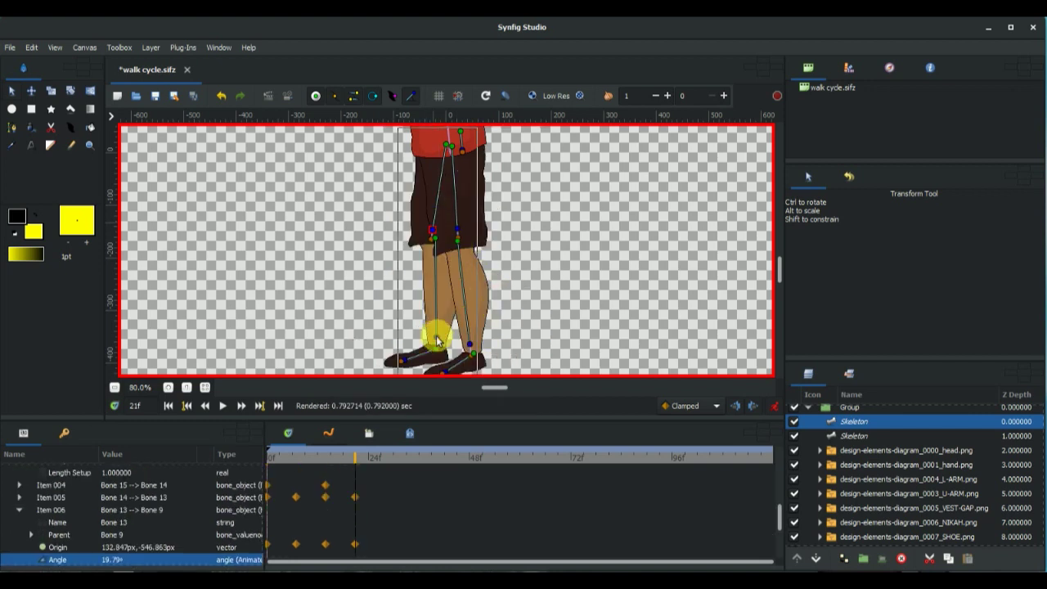
drag(436, 339, 489, 264)
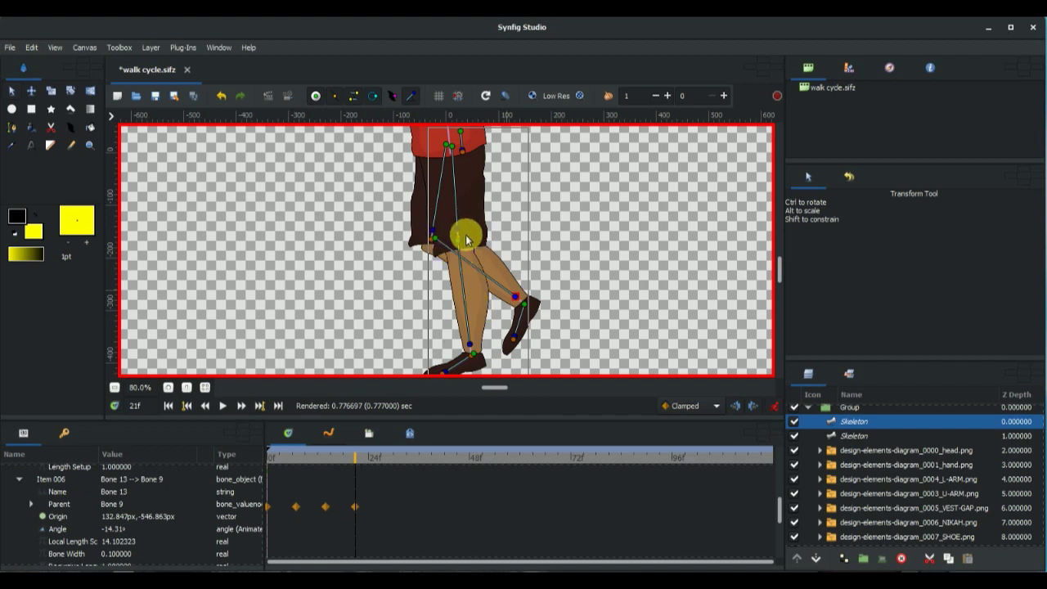
drag(517, 293, 520, 290)
Step: At frame 28, swing one leg forward and the other back to form a wide closing stride
click(389, 458)
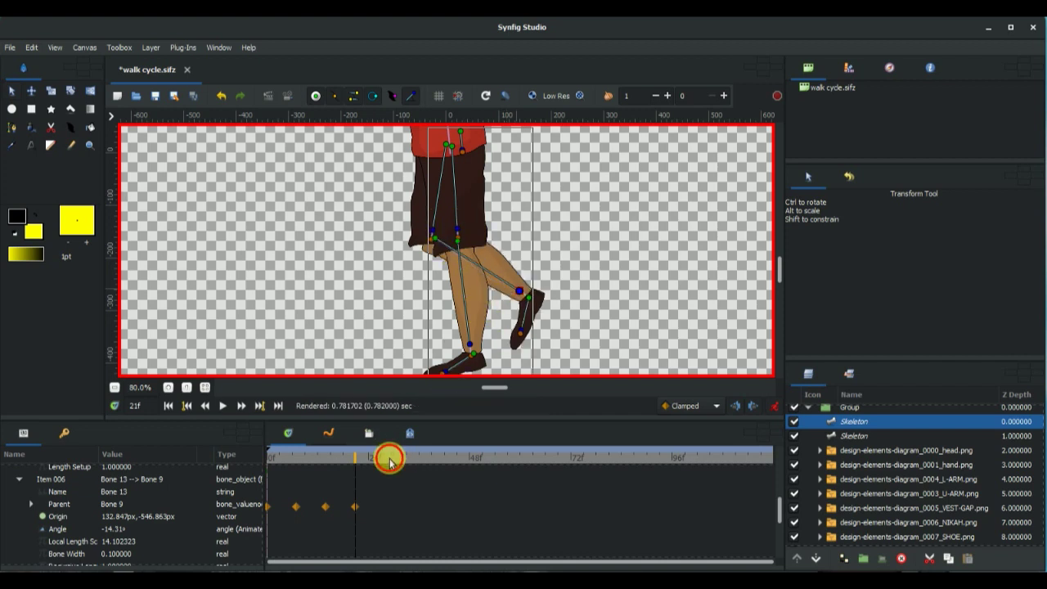
click(385, 458)
mouse_move(434, 235)
mouse_down()
mouse_move(420, 257)
mouse_move(433, 276)
mouse_move(387, 335)
mouse_up()
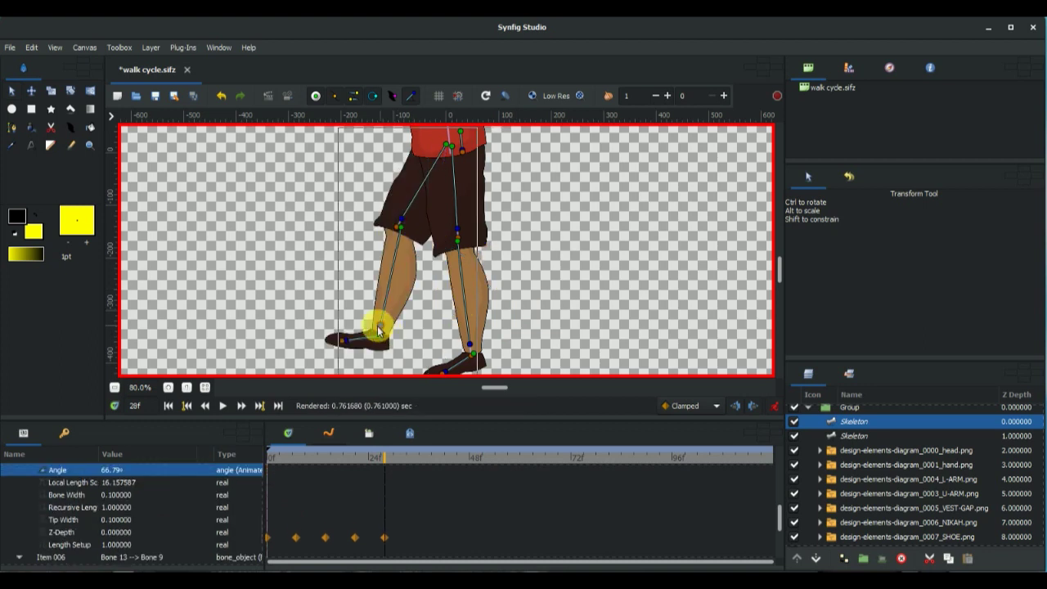
drag(463, 227, 511, 256)
drag(534, 327, 542, 322)
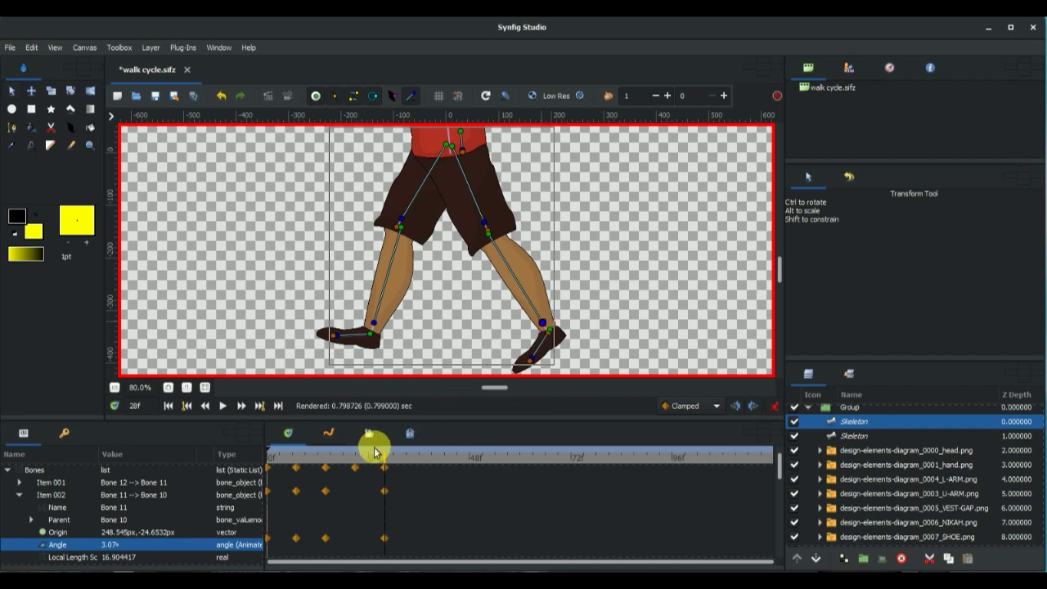
Step: Scrub the timeline between frames 0 and 29 to check the leg motion across the keyframed poses
drag(779, 274, 779, 274)
click(336, 465)
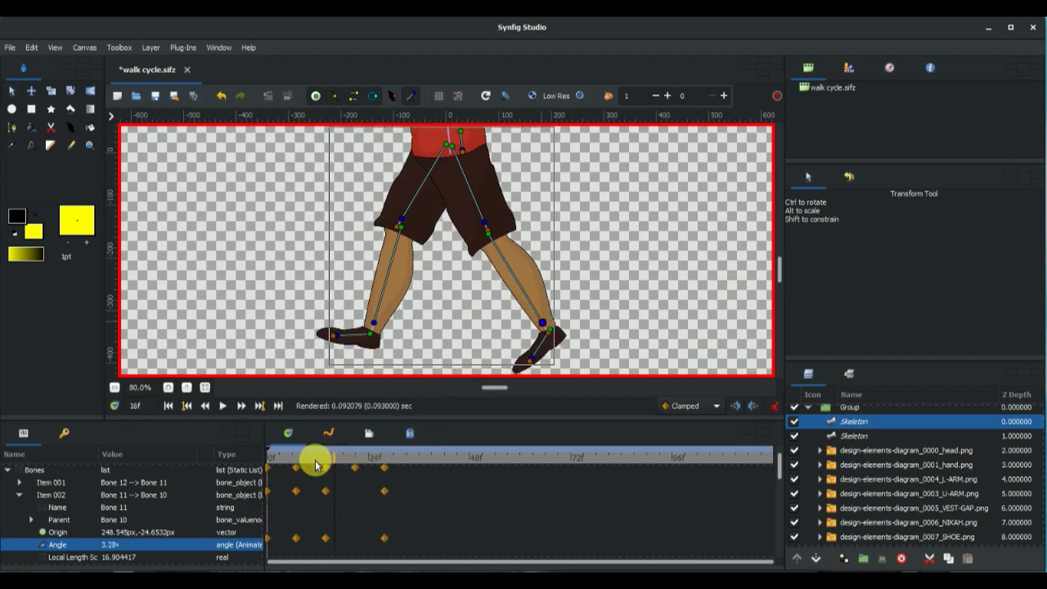
click(300, 464)
click(273, 464)
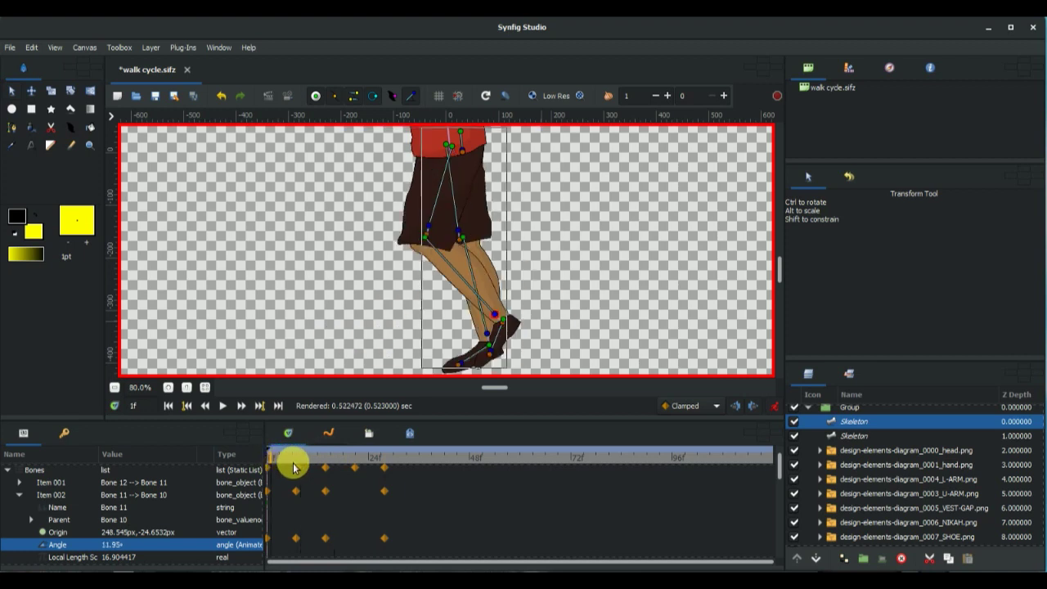
click(322, 463)
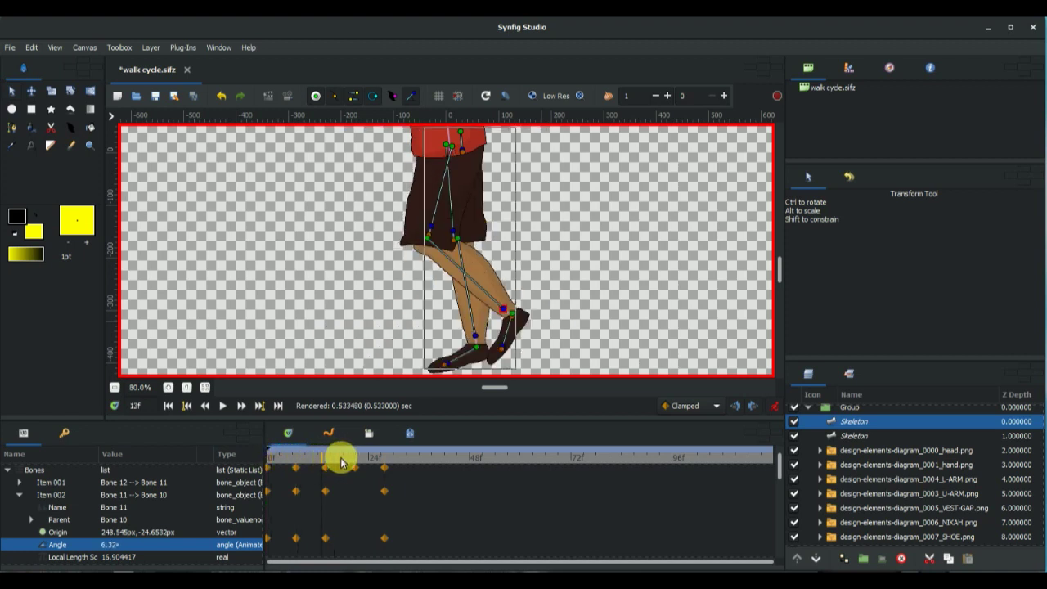
click(341, 463)
click(363, 463)
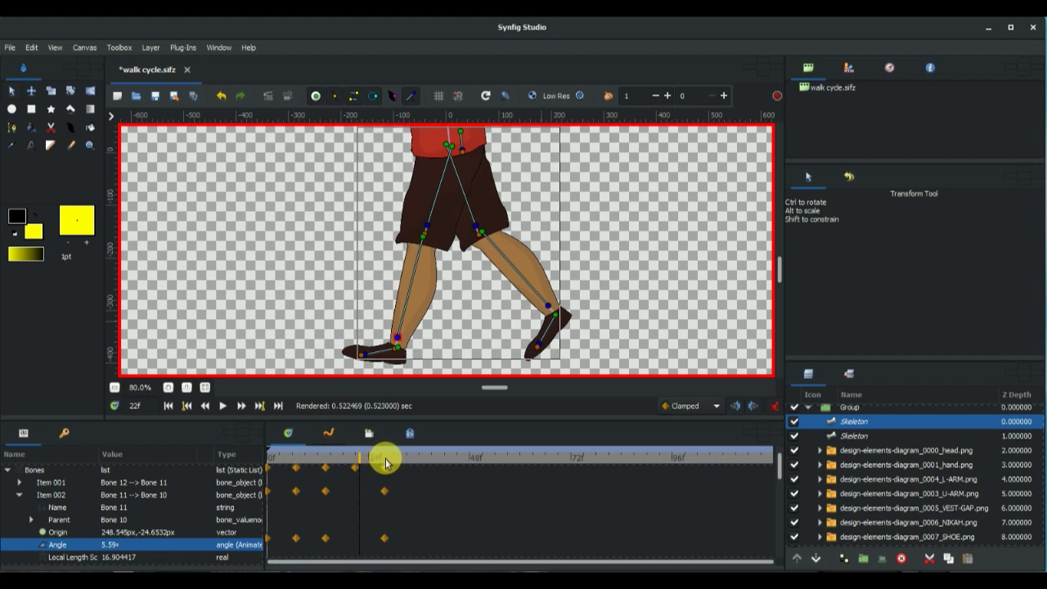
click(386, 461)
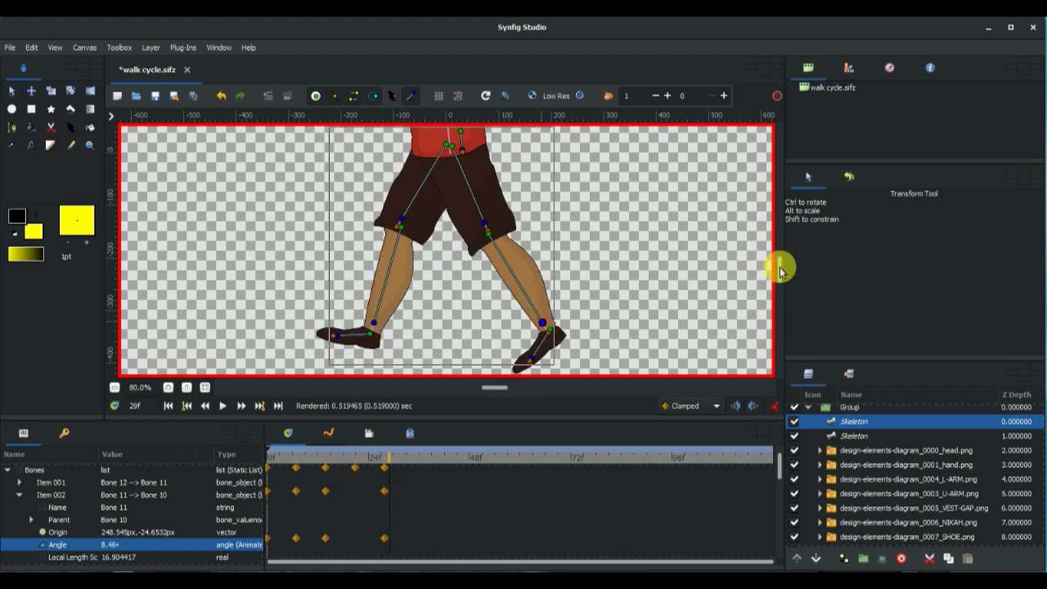
Step: At frame 0, select the upper-body skeleton and lower both arms, one forward of the torso and the other behind it
drag(780, 270, 769, 223)
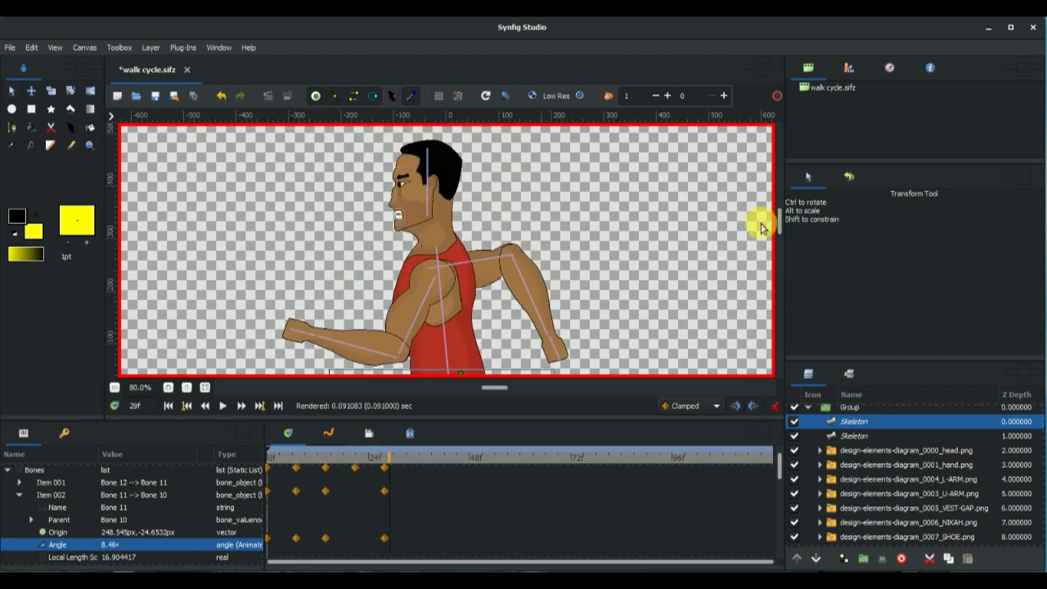
drag(266, 459, 263, 459)
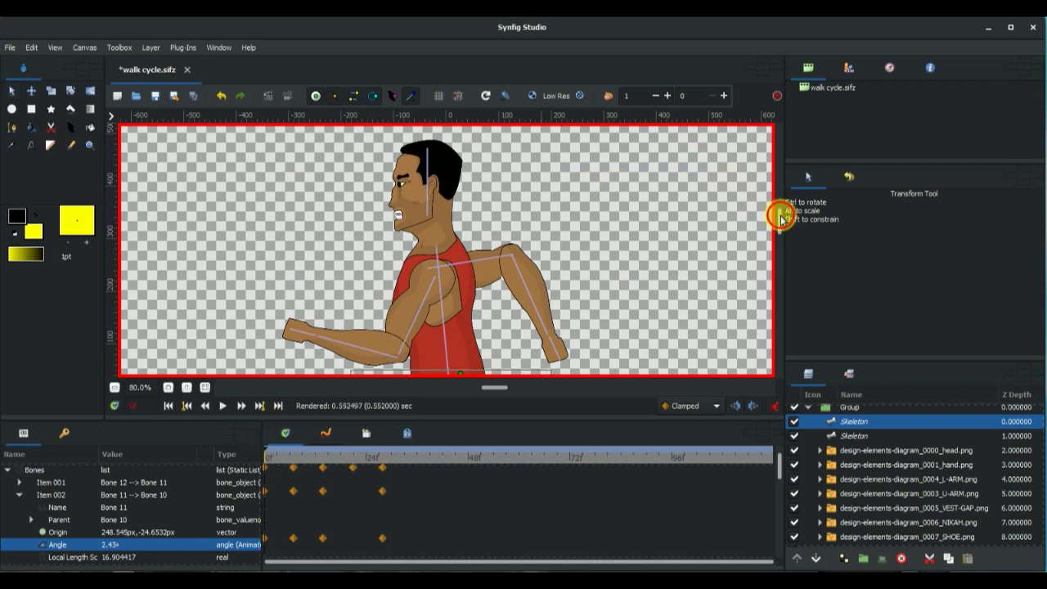
drag(780, 217, 781, 227)
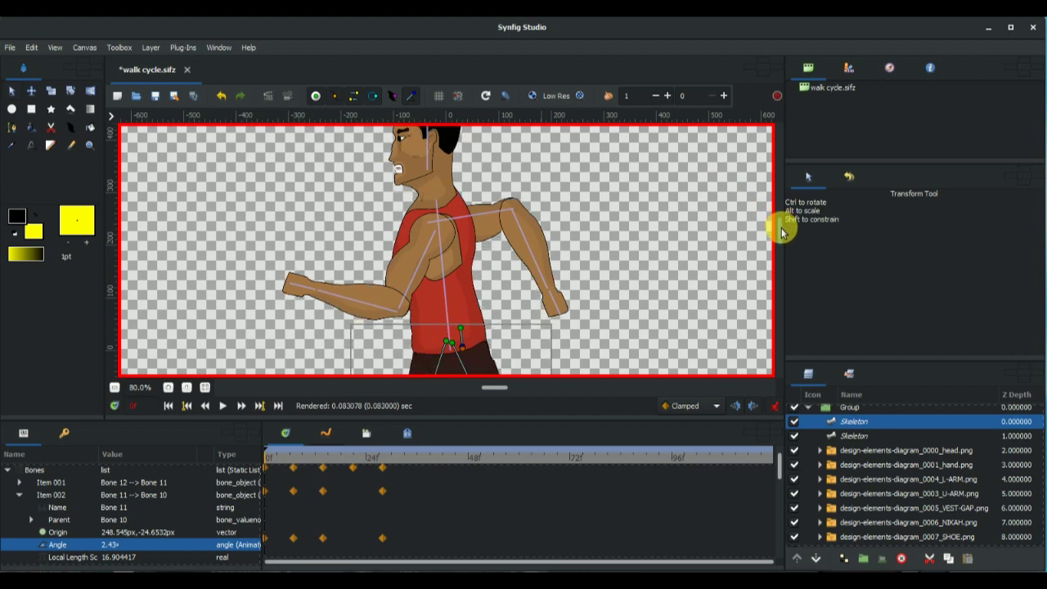
click(846, 436)
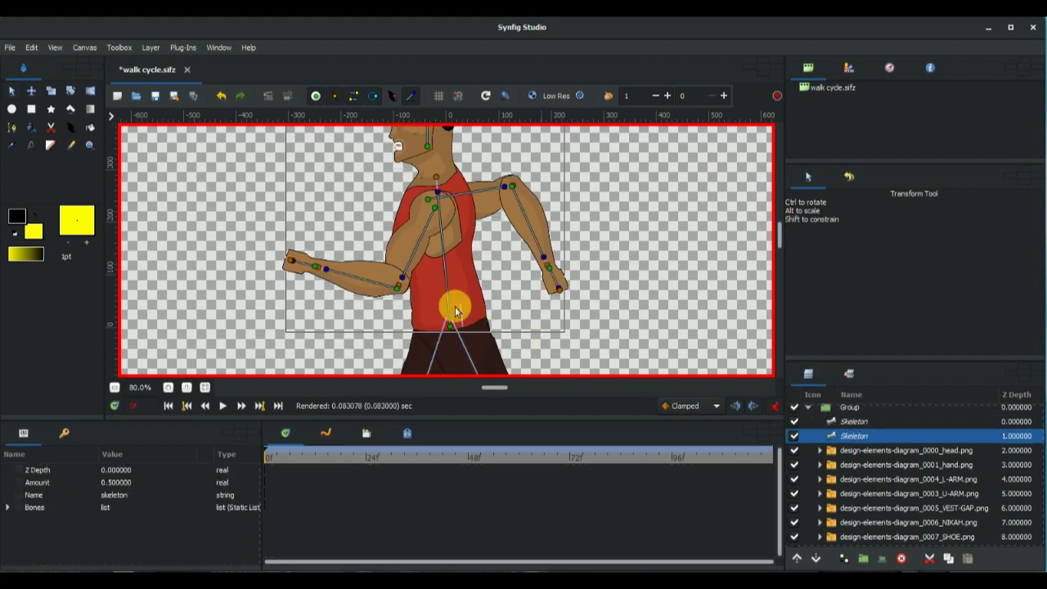
click(407, 282)
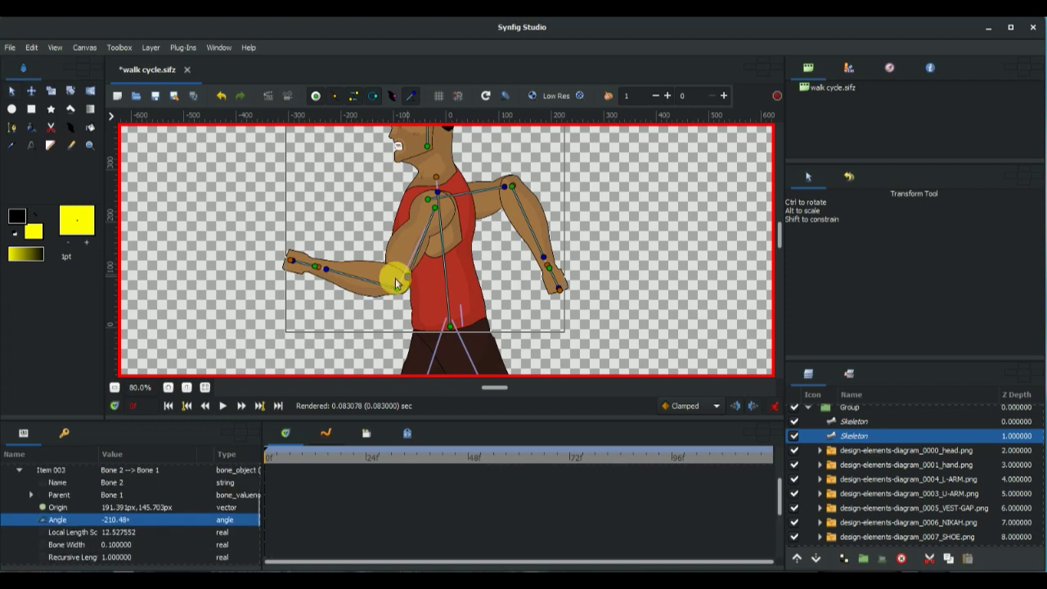
drag(324, 276, 413, 281)
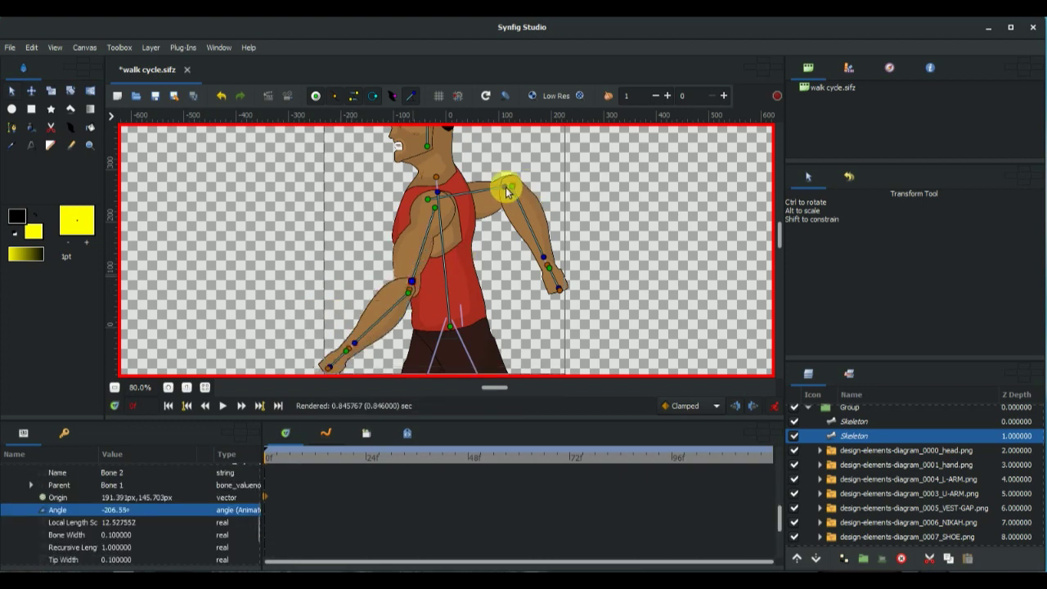
drag(505, 187, 497, 233)
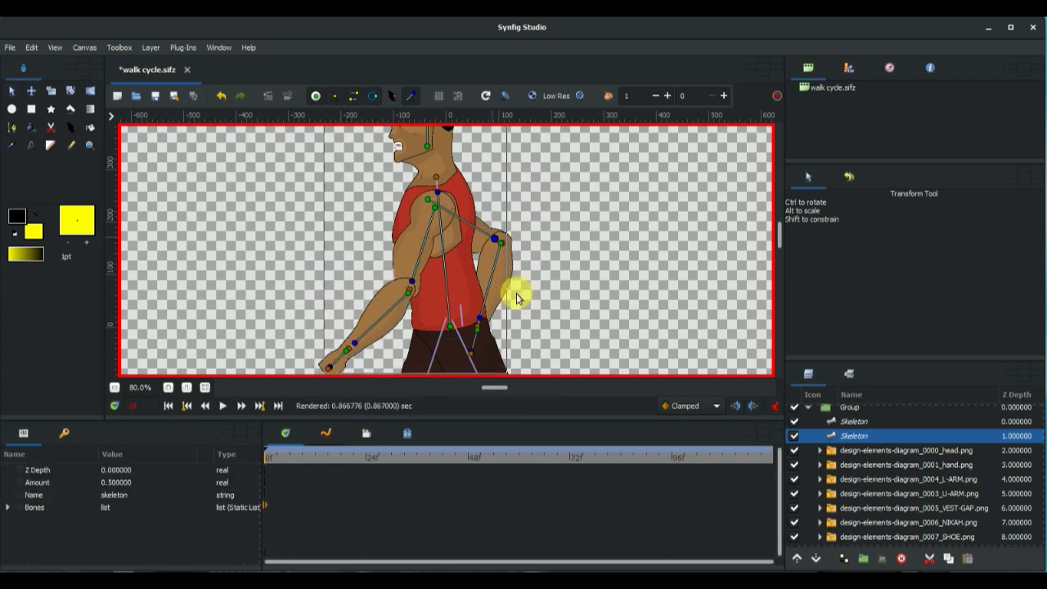
drag(479, 316, 485, 323)
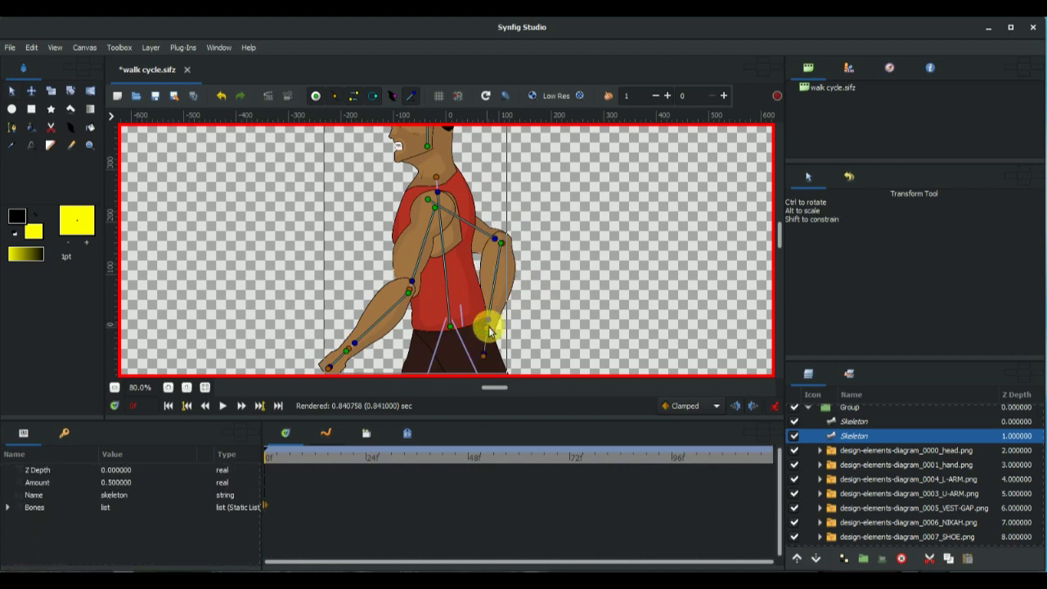
Step: At frame 7, rotate the arm bones to their passing pose, bringing both arms down close to the torso
click(300, 464)
click(294, 461)
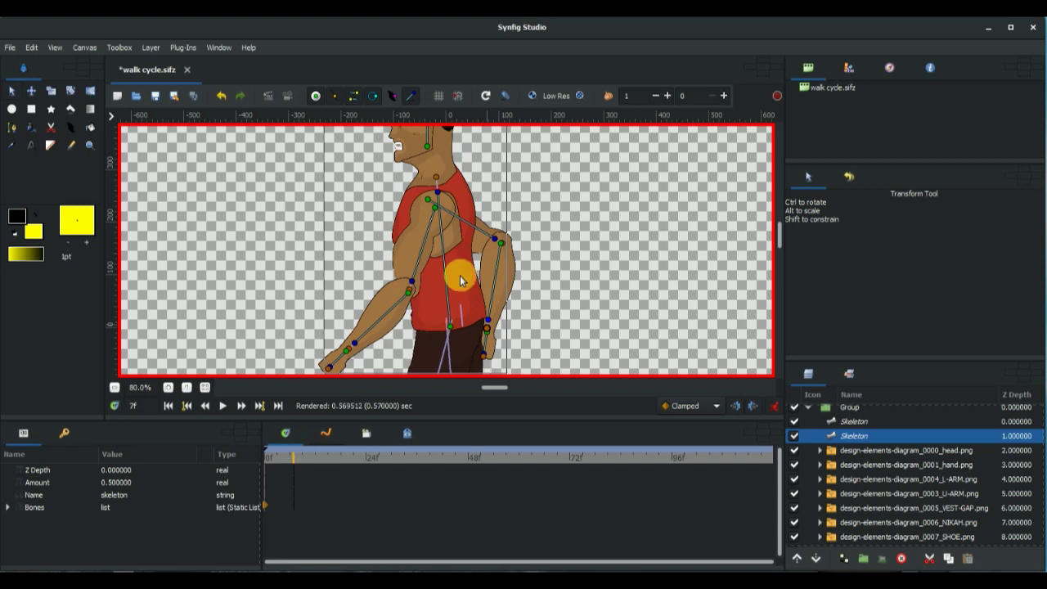
drag(780, 233, 779, 248)
drag(413, 225, 413, 267)
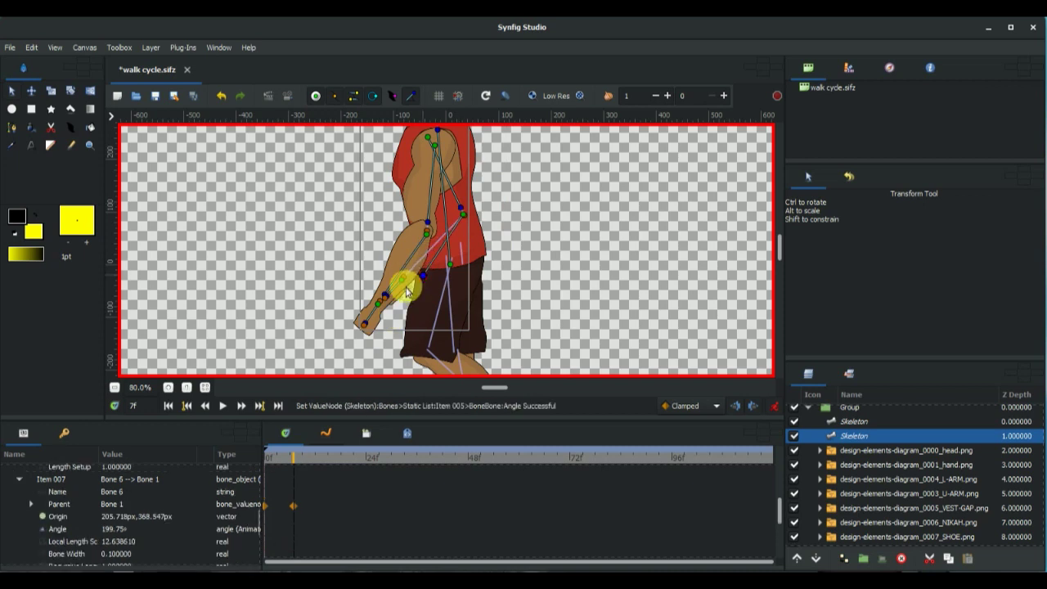
drag(428, 218, 439, 275)
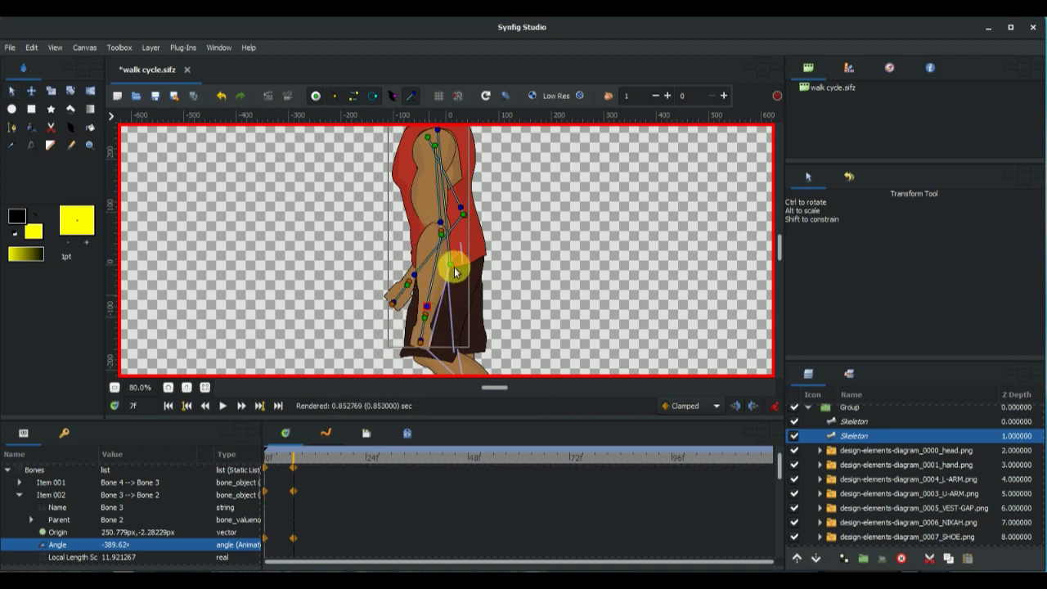
Step: At frame 14, rotate the arm bones into a wide swing, one arm forward of the torso and the other behind it
click(323, 458)
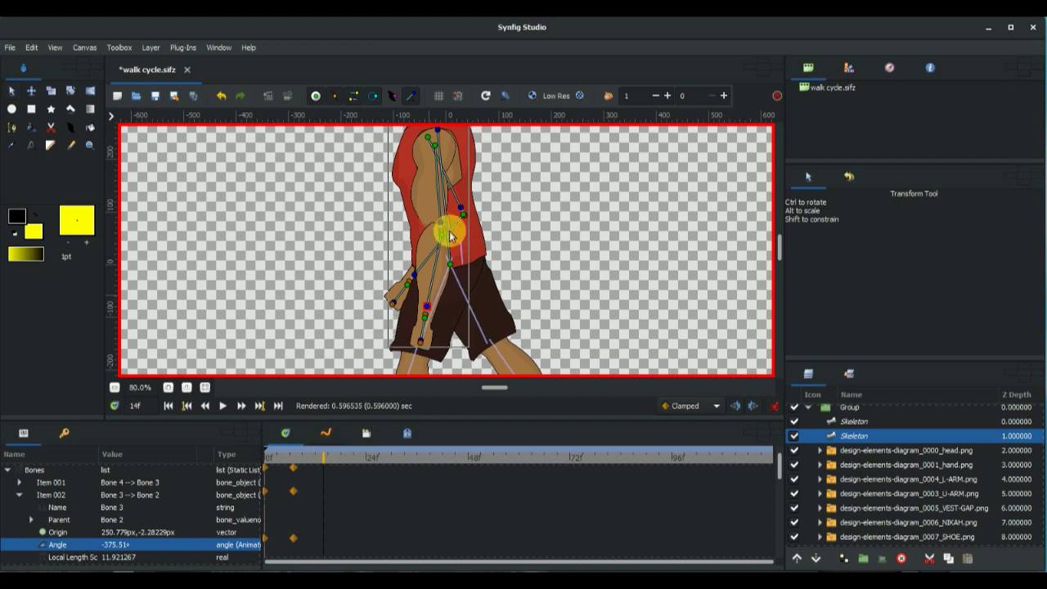
drag(441, 224, 416, 217)
click(343, 264)
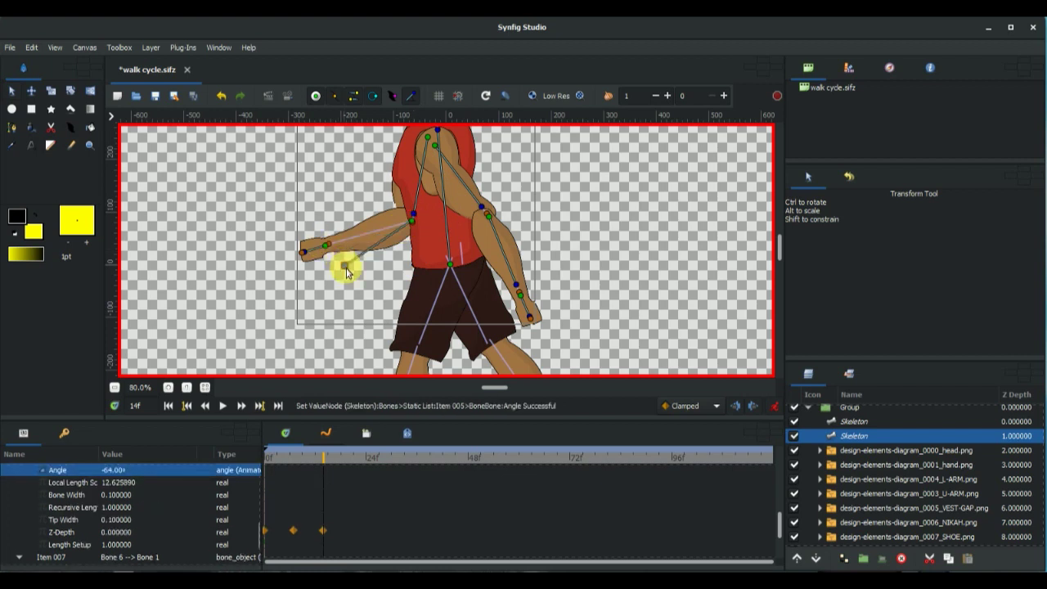
drag(346, 261, 376, 286)
drag(483, 214, 511, 286)
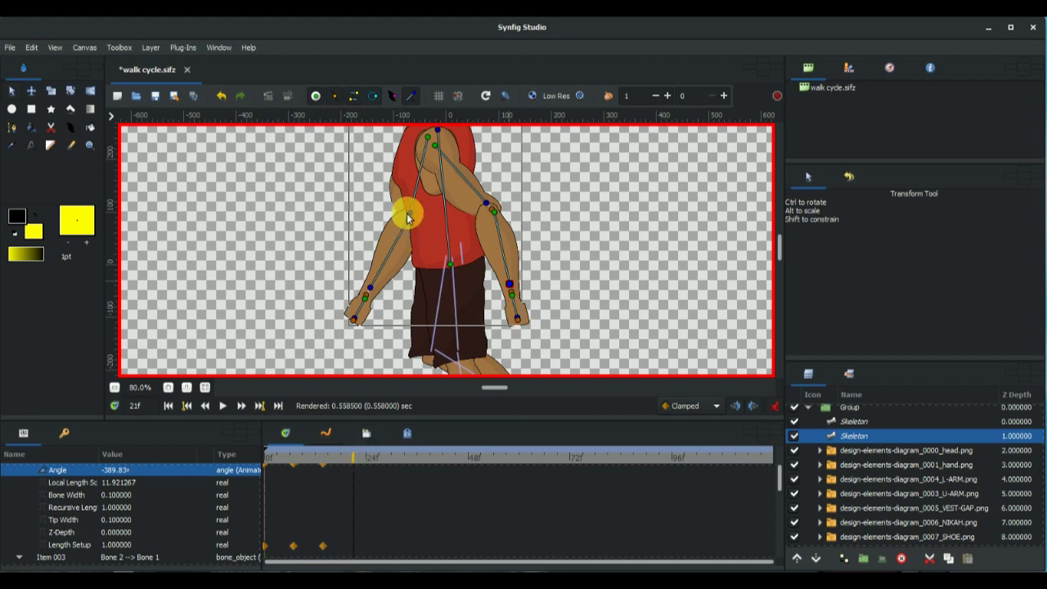
Step: Bring both arms close to the torso at frame 21, and swing them apart, one forward and one back, at frame 28
drag(406, 210, 434, 215)
drag(443, 302, 435, 304)
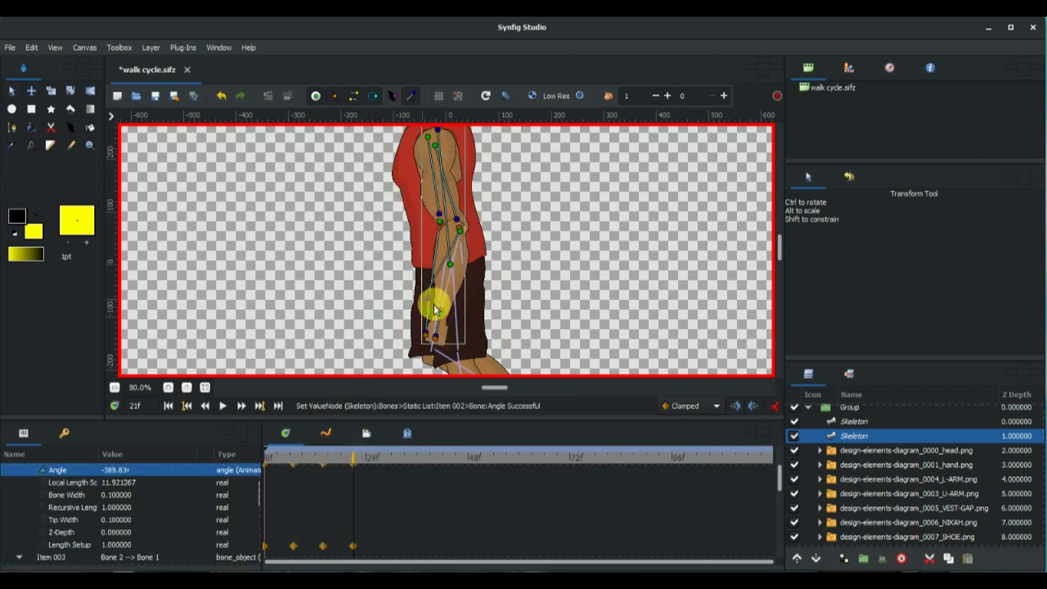
click(384, 457)
drag(439, 214, 488, 190)
drag(517, 271, 498, 276)
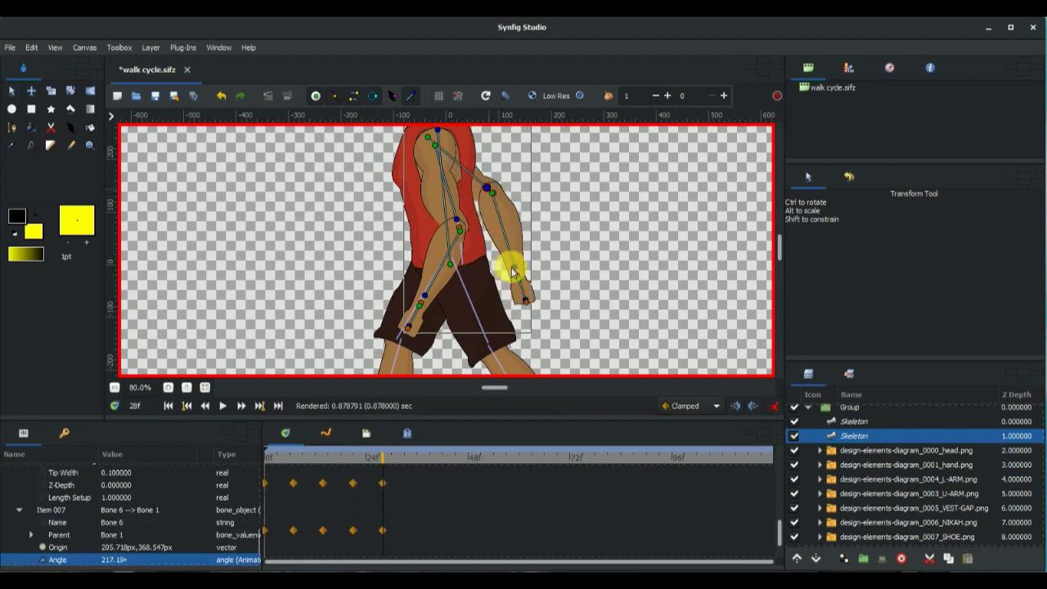
click(451, 221)
drag(450, 221, 378, 294)
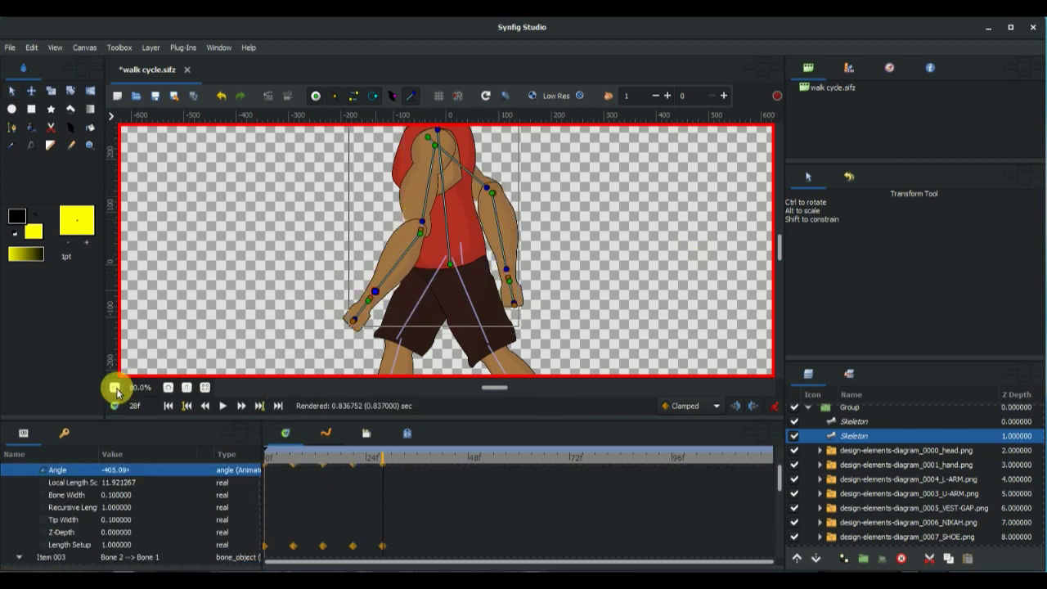
Step: At frame 0, rotate the torso bone to lean the upper body slightly forward
click(114, 386)
click(114, 386)
click(114, 387)
mouse_move(266, 459)
mouse_down()
mouse_move(379, 449)
mouse_move(262, 461)
mouse_up()
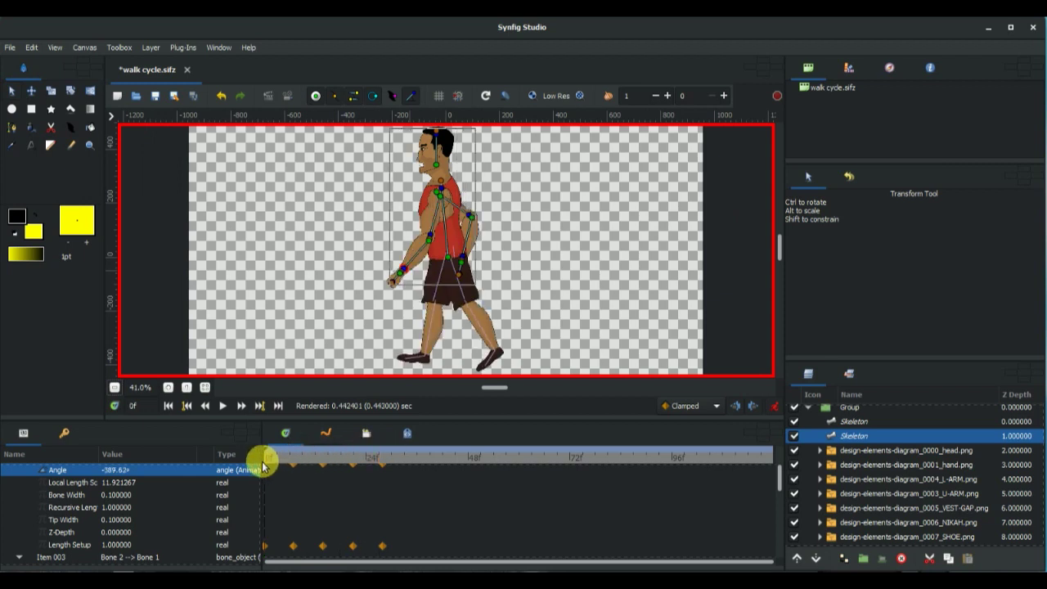
click(167, 387)
drag(442, 173, 437, 173)
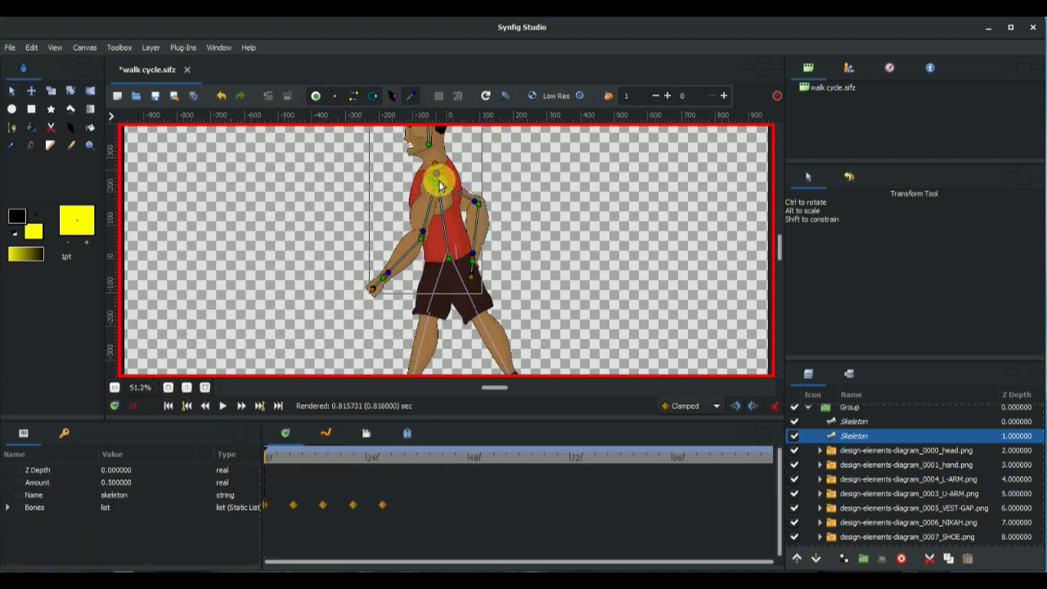
Step: Rotate the torso bone slightly to vary the upper body's lean at frames 7, 14, 21 and 28
click(293, 457)
drag(445, 173, 444, 177)
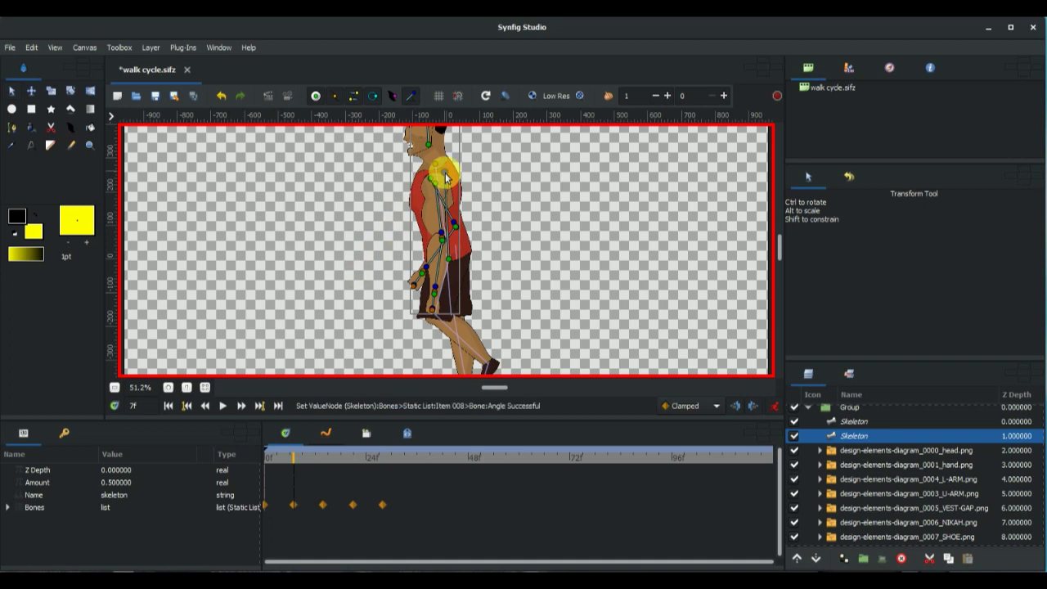
click(323, 457)
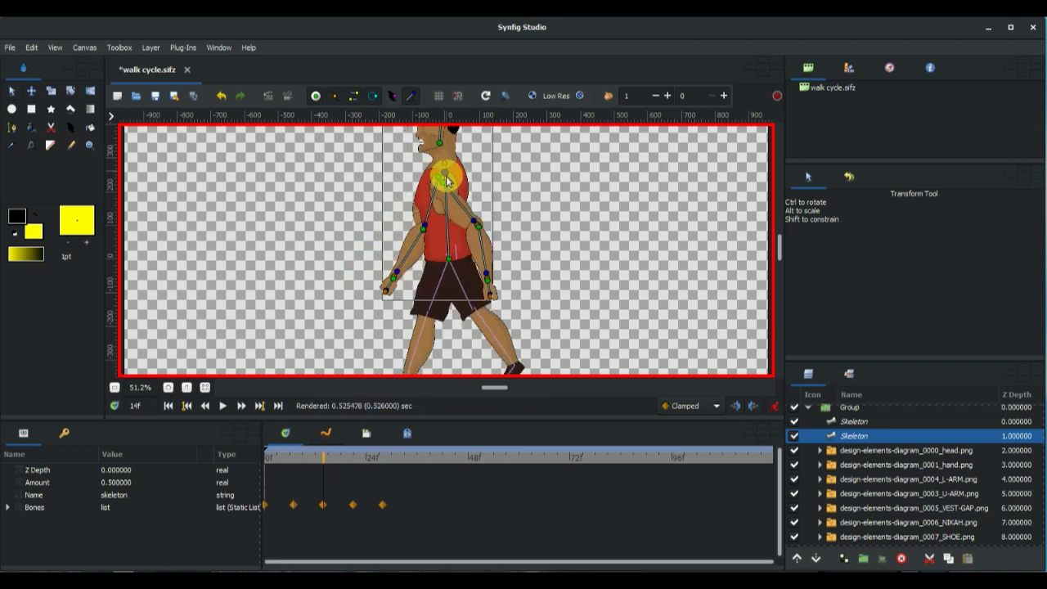
drag(436, 175, 438, 173)
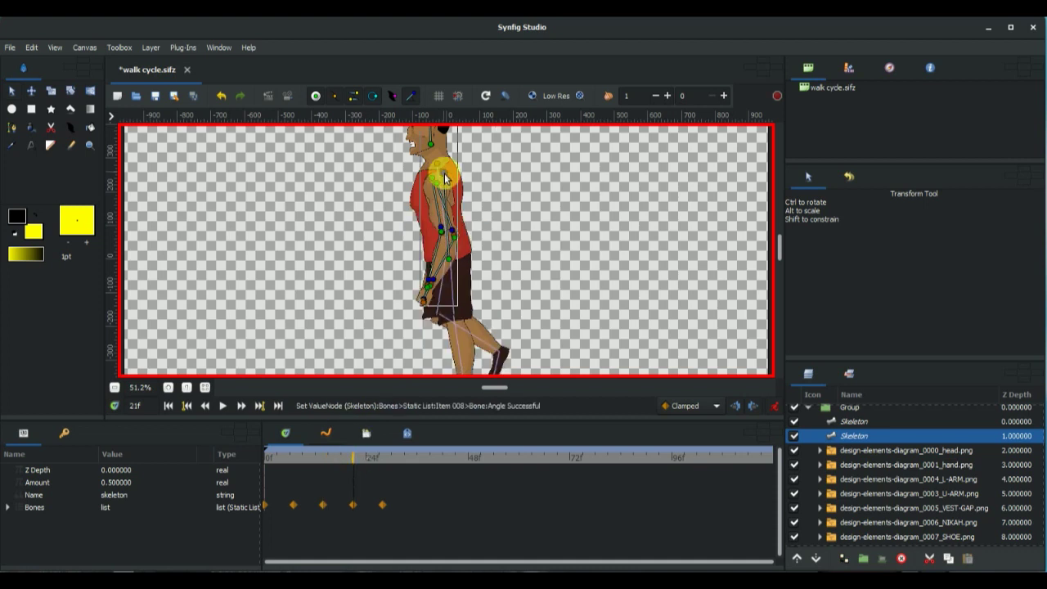
click(381, 462)
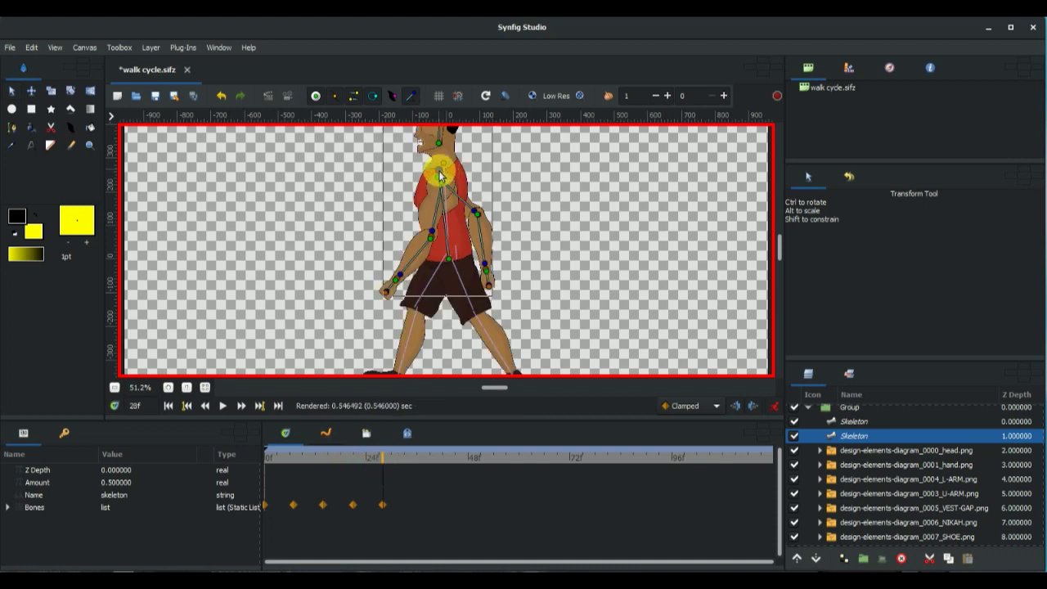
drag(439, 174, 445, 188)
Step: Leave animate editing mode and render a preview of the walk at 24 FPS, with the begin time enabled at 0f
click(114, 388)
click(115, 388)
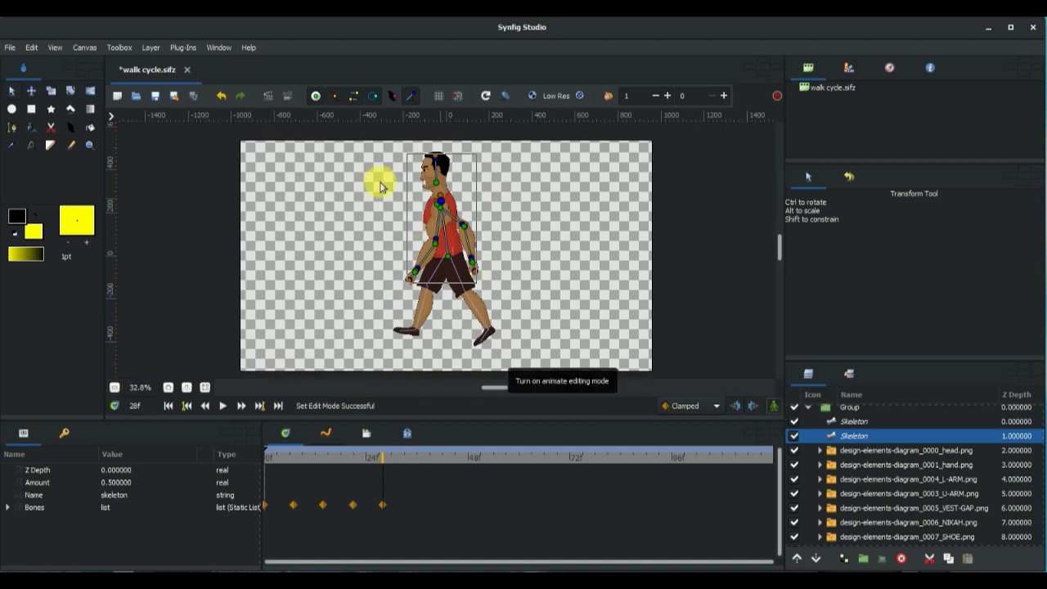
click(288, 96)
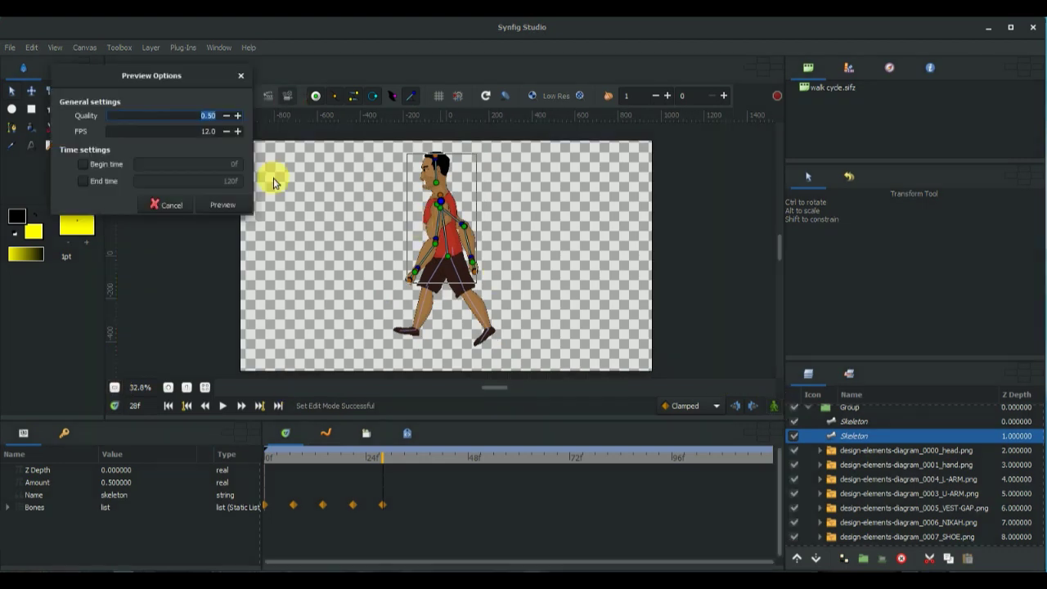
click(208, 131)
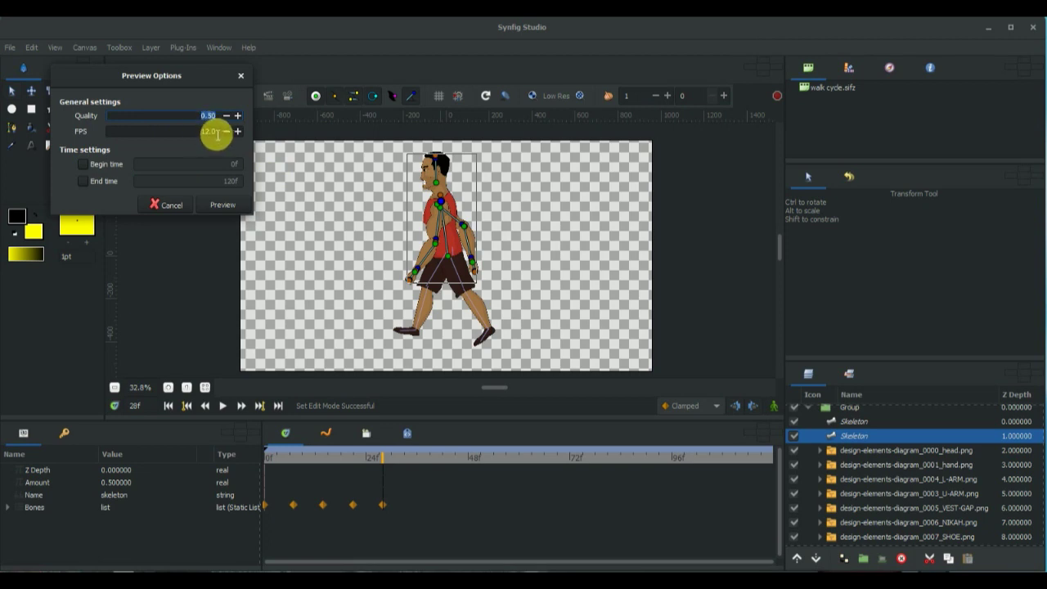
drag(205, 138, 234, 139)
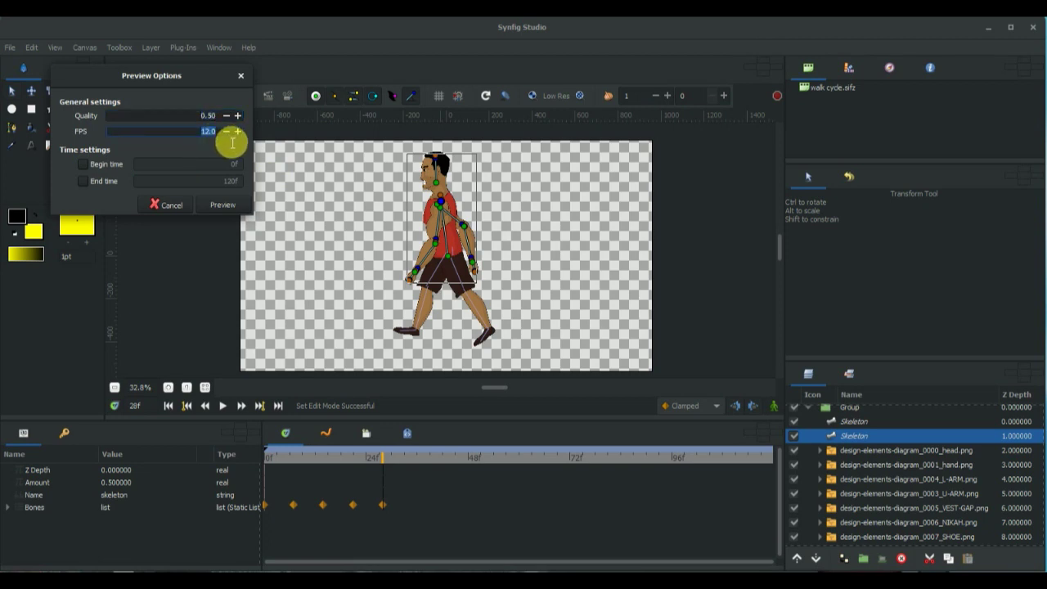
text(24)
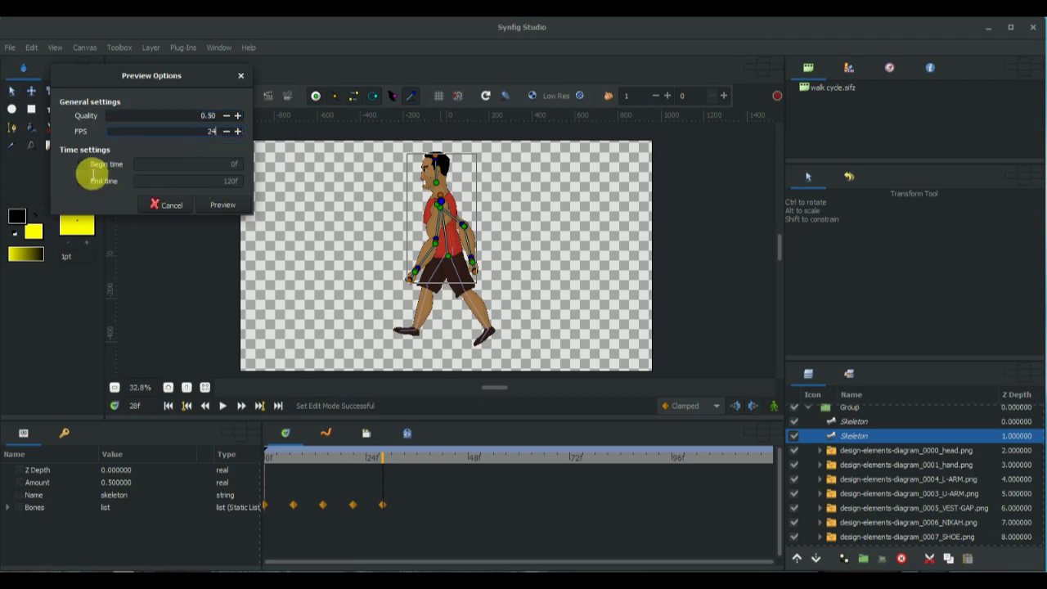
click(87, 167)
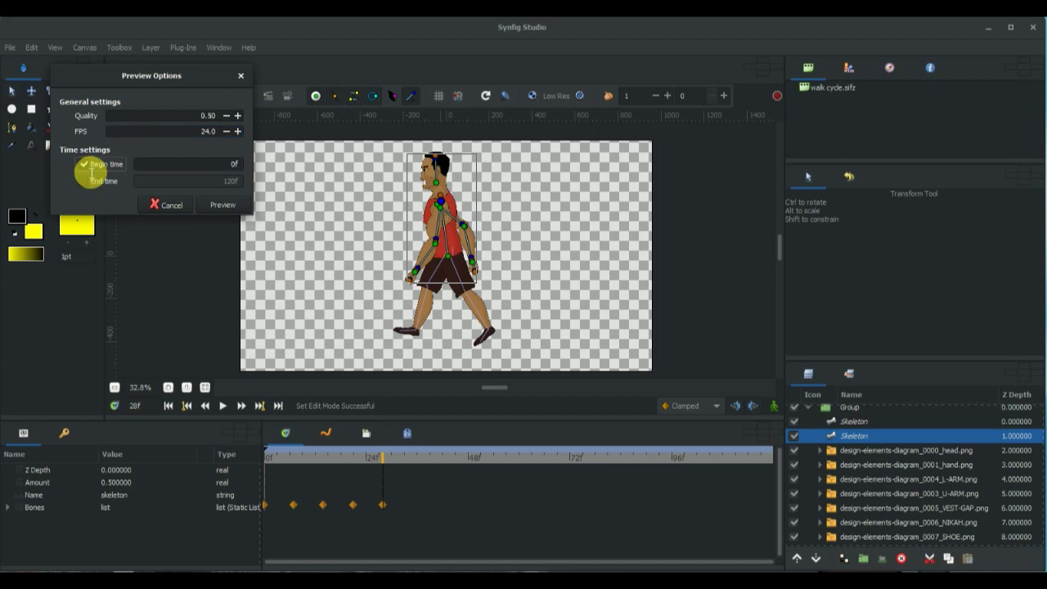
click(241, 205)
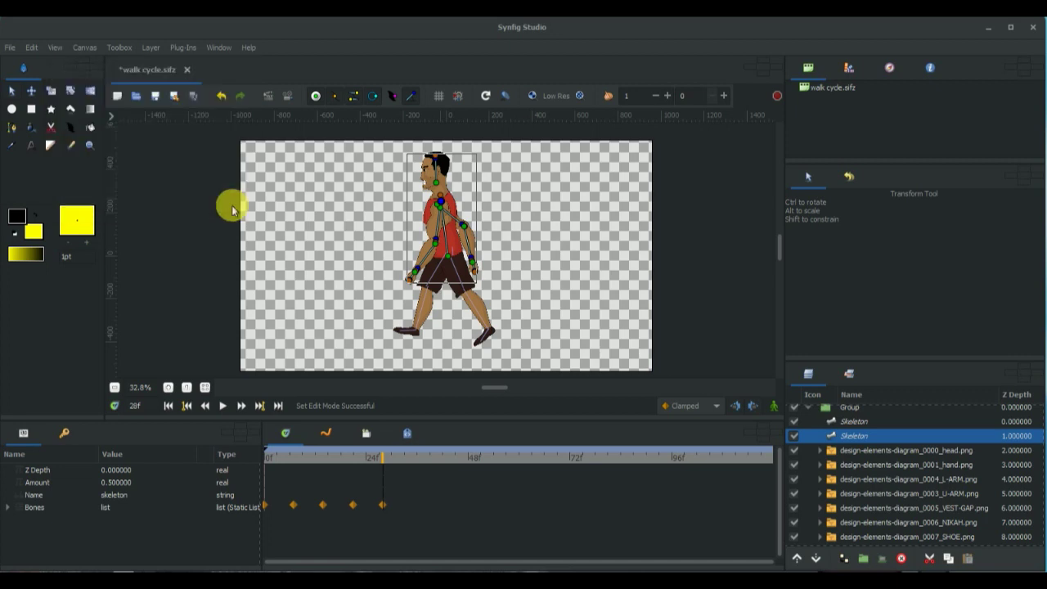
Step: Play the rendered preview to check the walk cycle, and close it
click(514, 422)
click(468, 507)
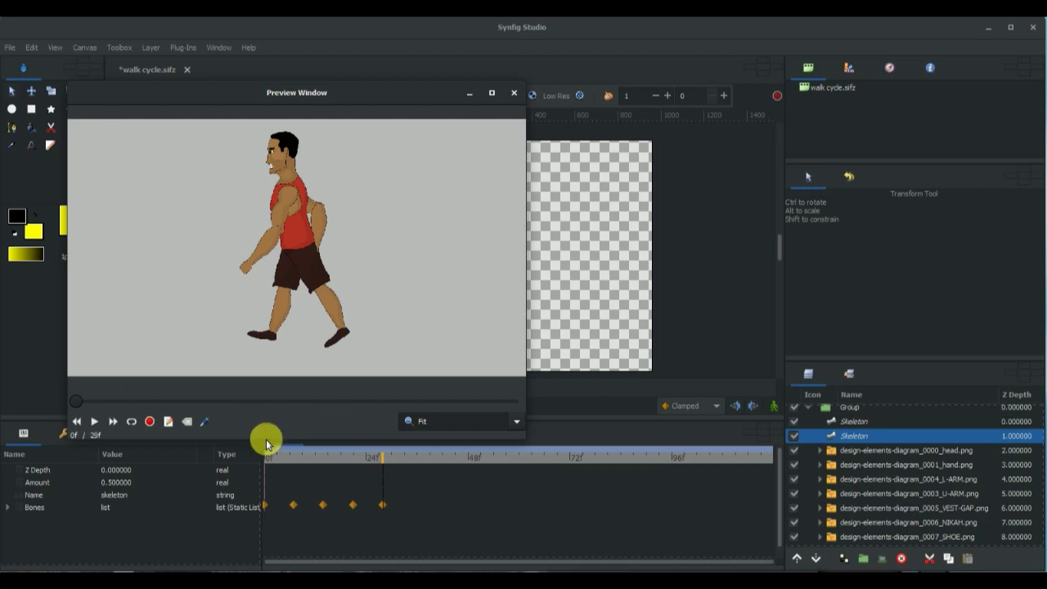
click(94, 421)
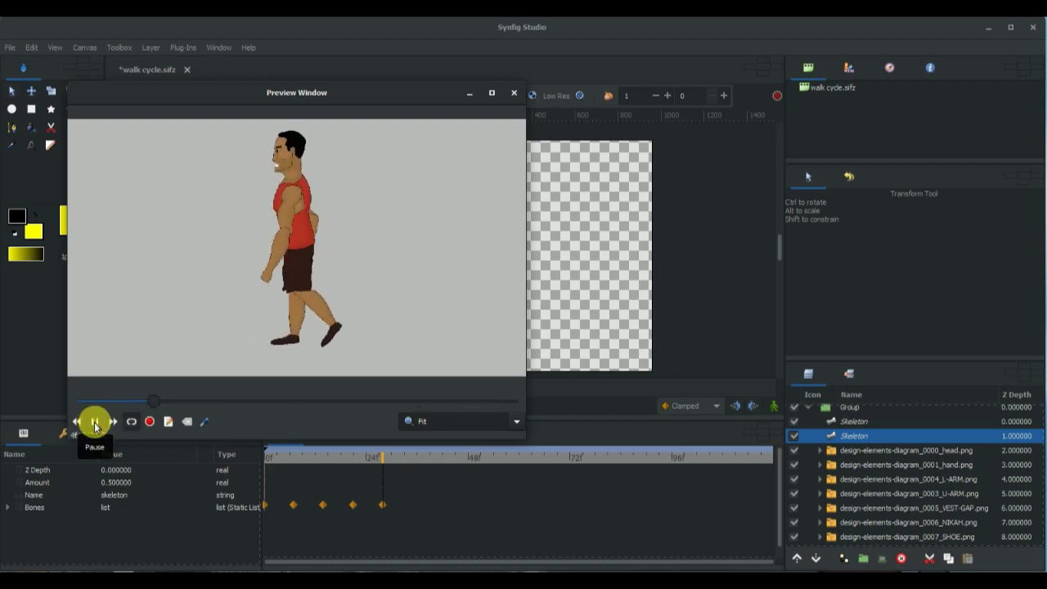
click(513, 95)
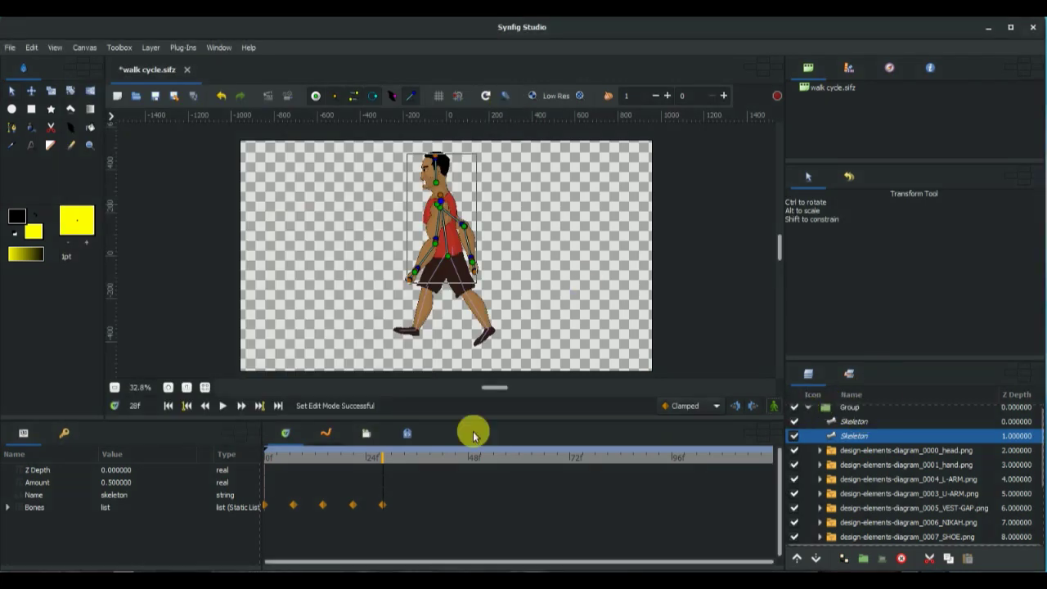
Step: Import the image on street 02.png from the Documents folder and move its layer below the collapsed character Group
click(89, 551)
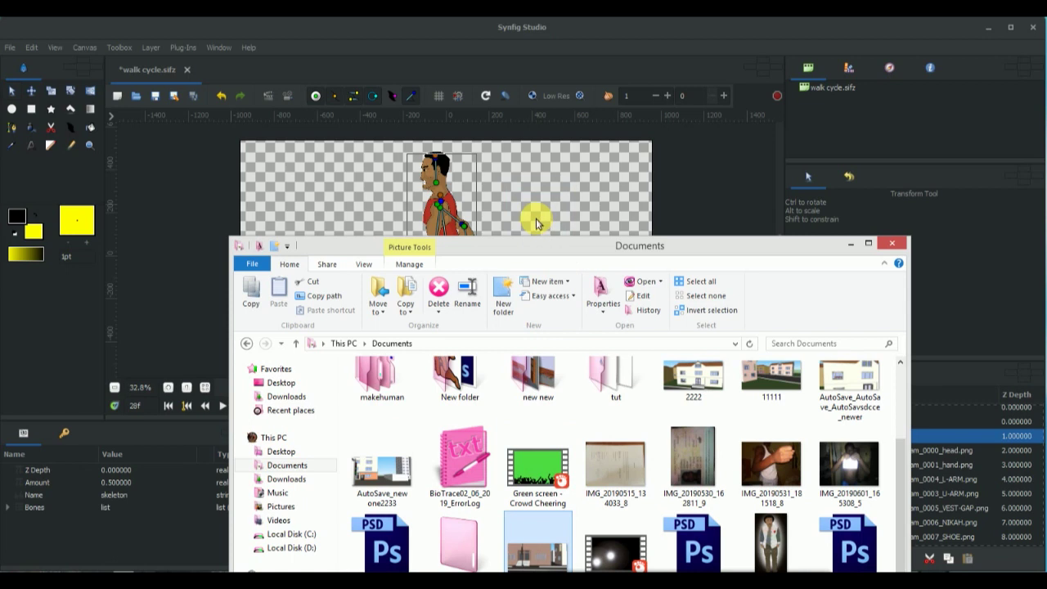
click(851, 244)
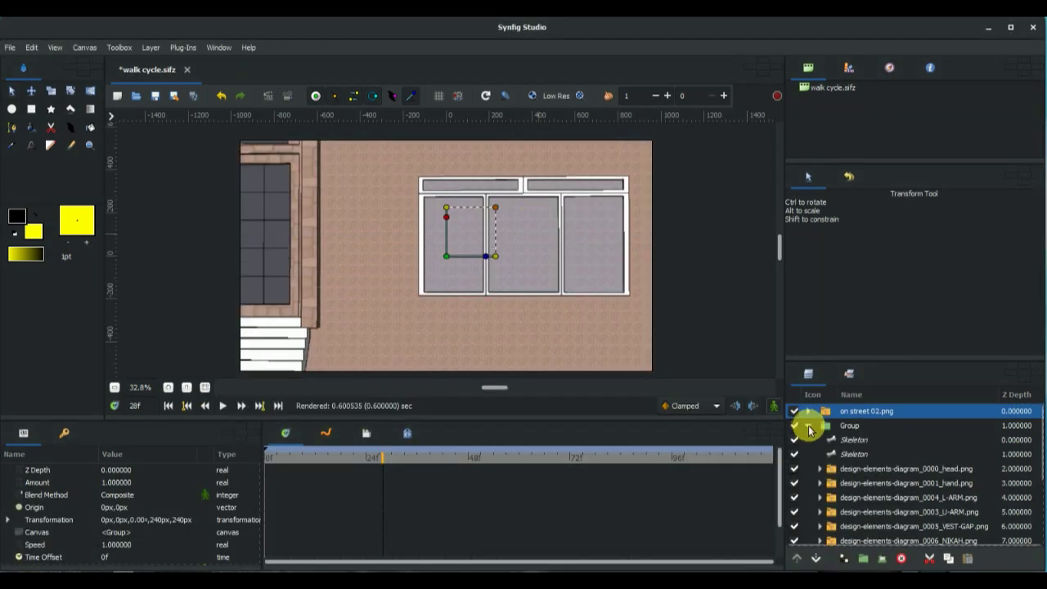
click(809, 426)
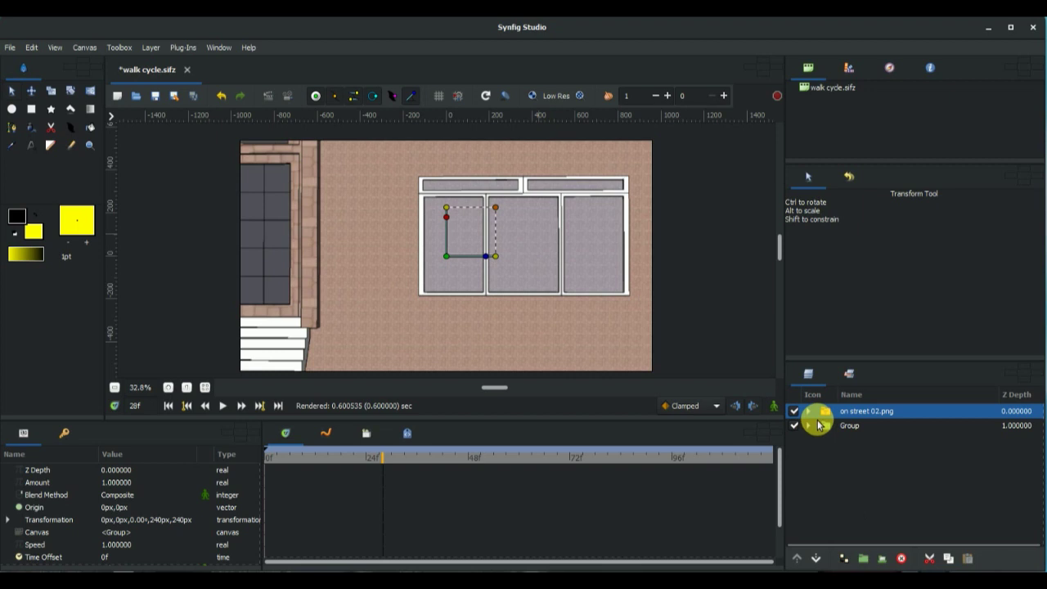
click(815, 560)
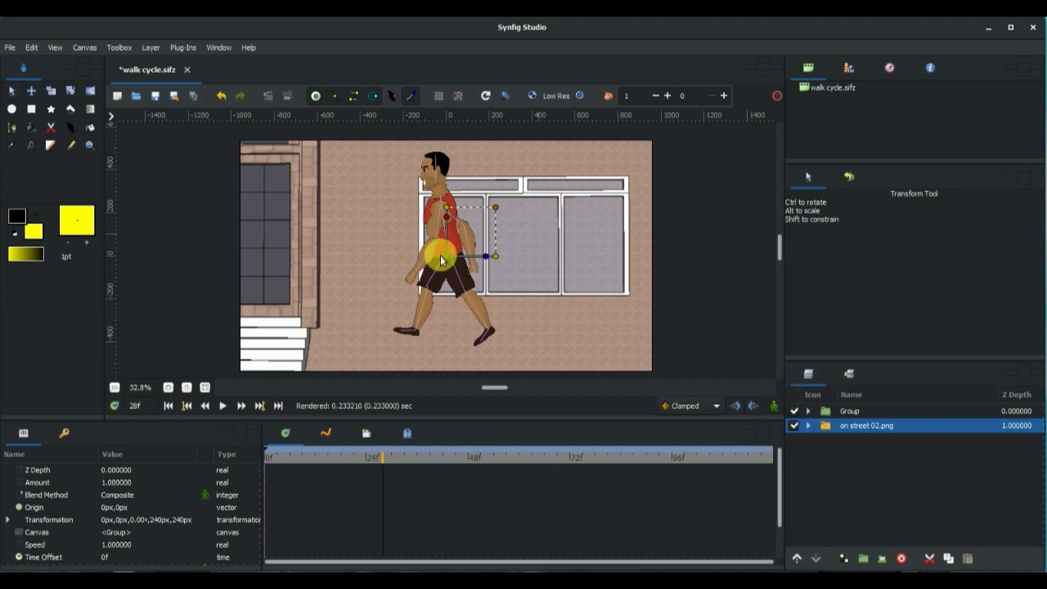
Step: Scale the street background to about 130 px and offset it to about -429, 149 px so the character stands on the street
drag(446, 256, 450, 201)
drag(499, 152, 453, 239)
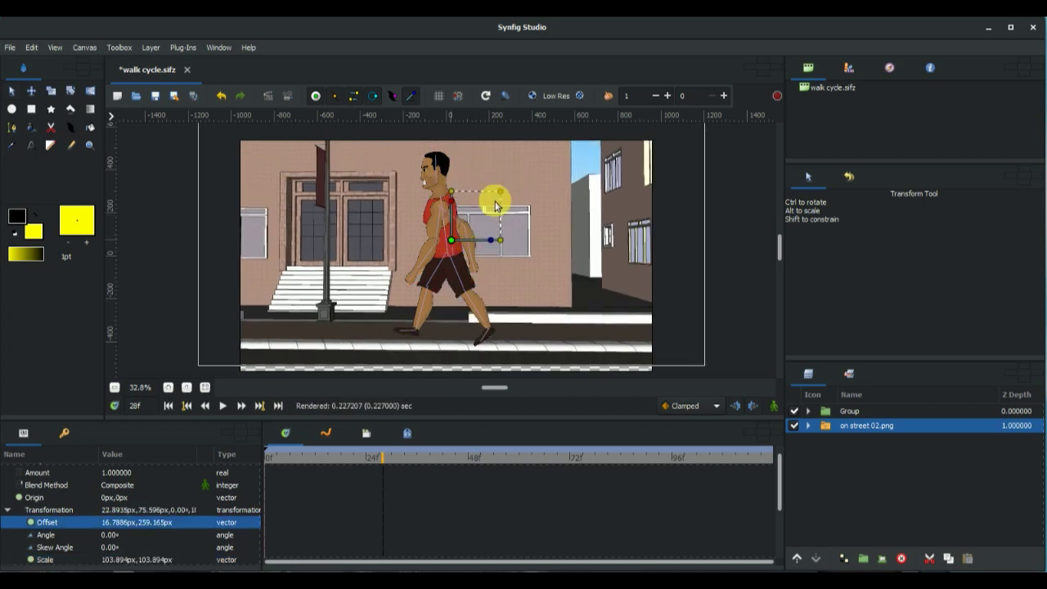
drag(500, 191, 510, 182)
drag(453, 238, 353, 226)
click(499, 179)
click(403, 175)
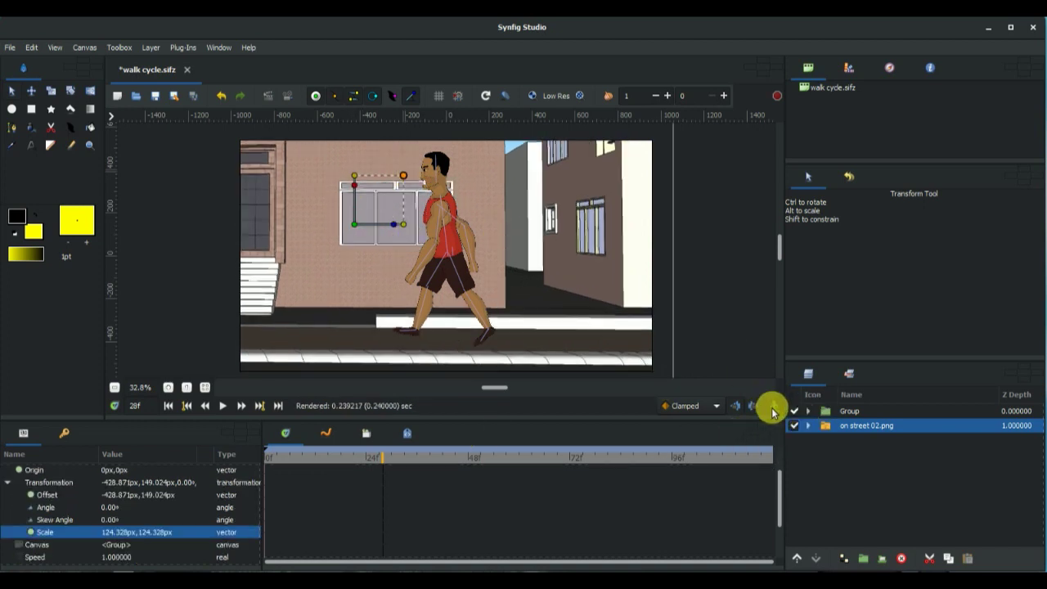
Step: In animate mode, keyframe the background sliding backward from its frame 0 position to an offset of about -157, 149 px at frame 28
click(773, 409)
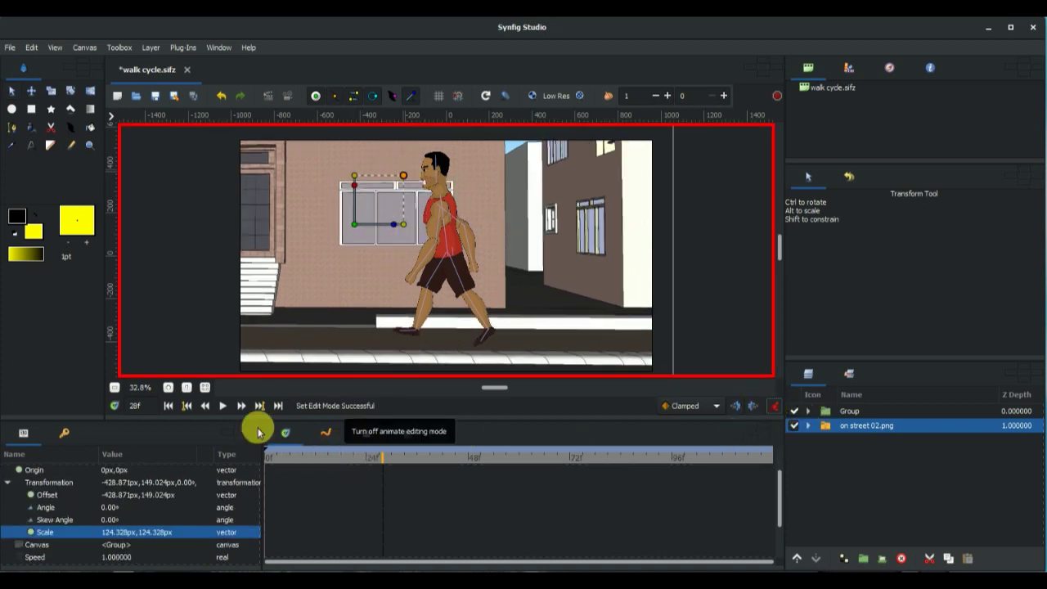
click(356, 226)
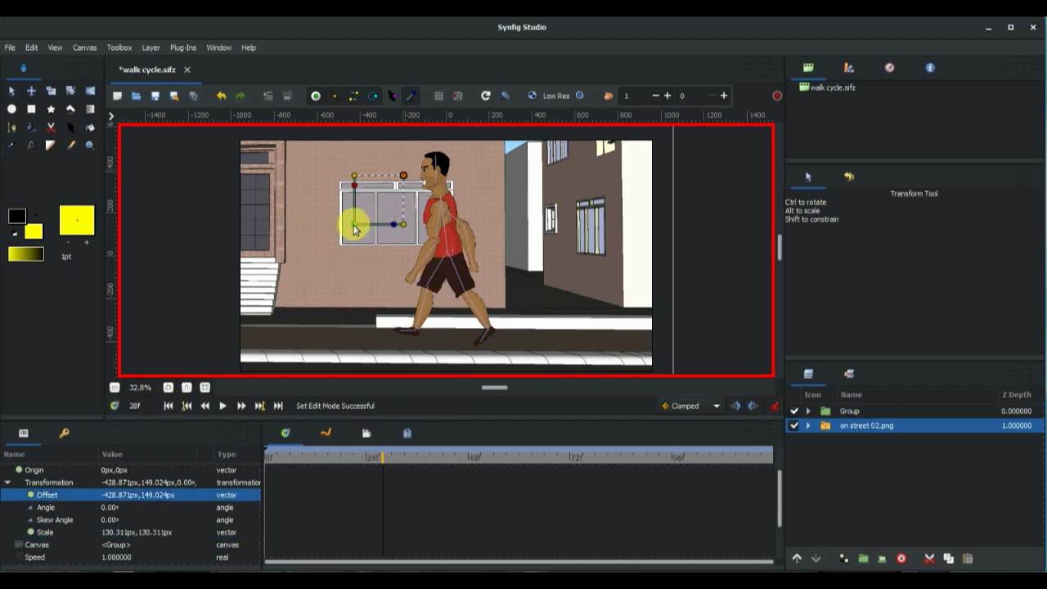
drag(354, 229, 408, 232)
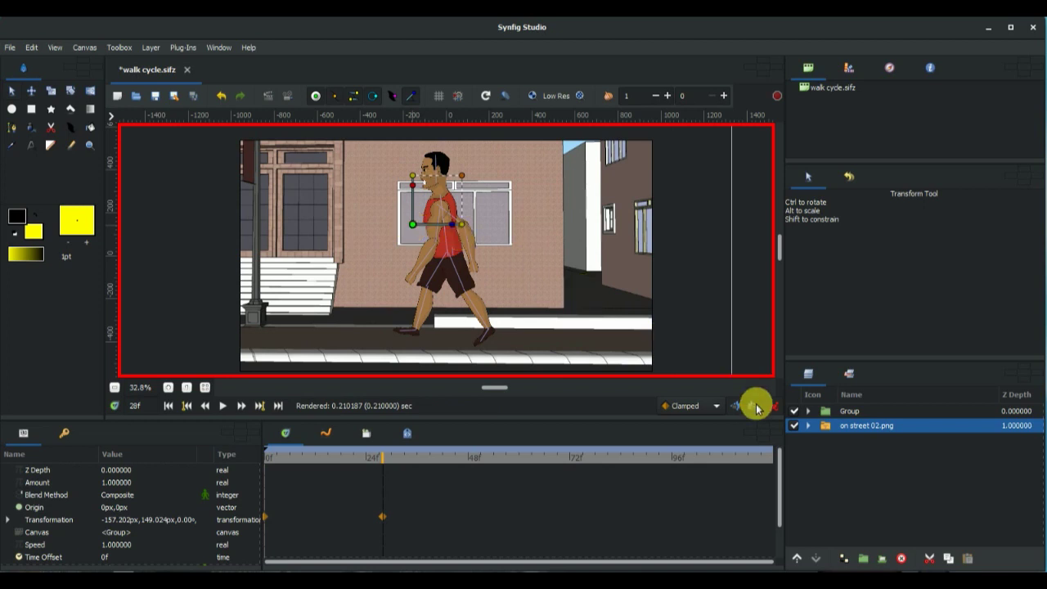
click(773, 407)
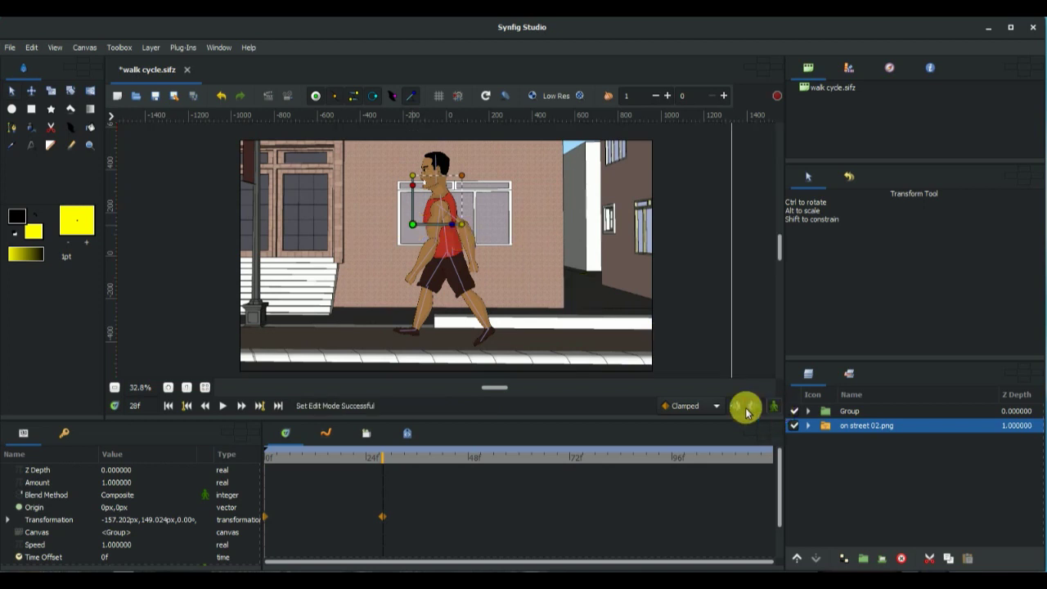
Step: Render a new preview and play it to check the walk against the moving street background
click(286, 96)
click(233, 206)
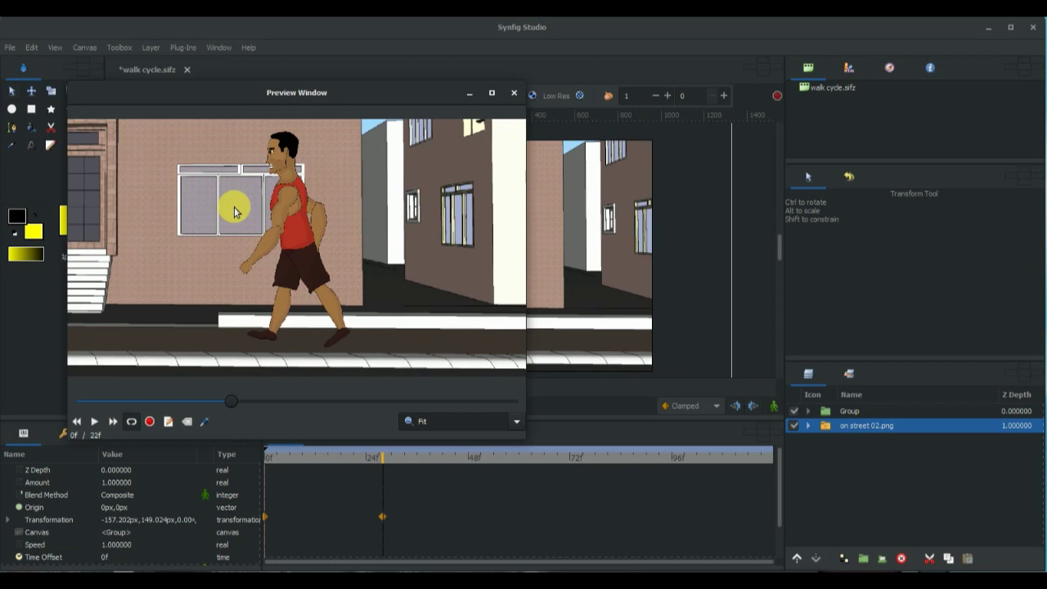
click(95, 421)
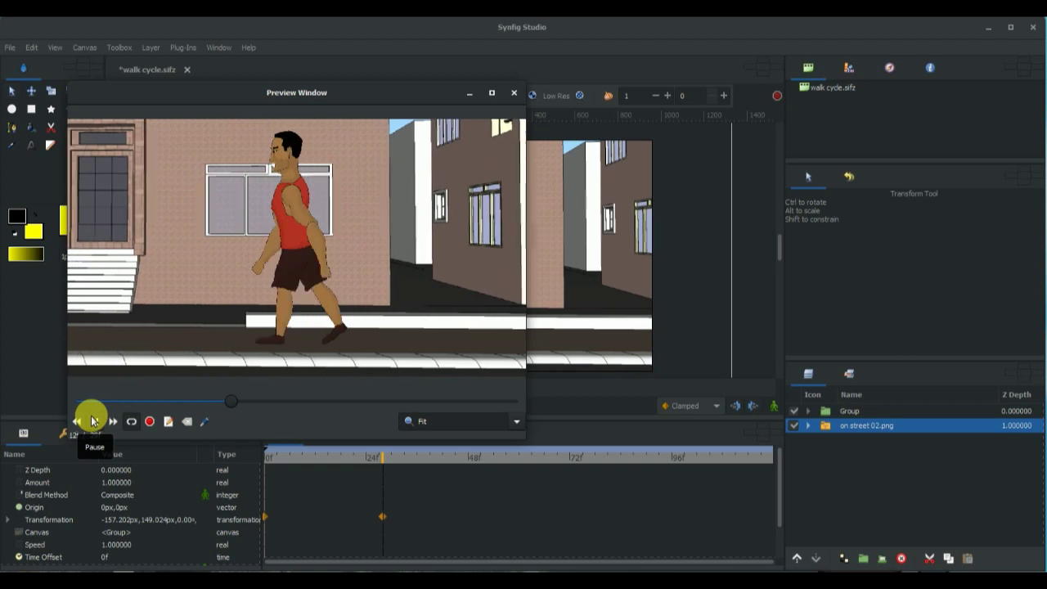